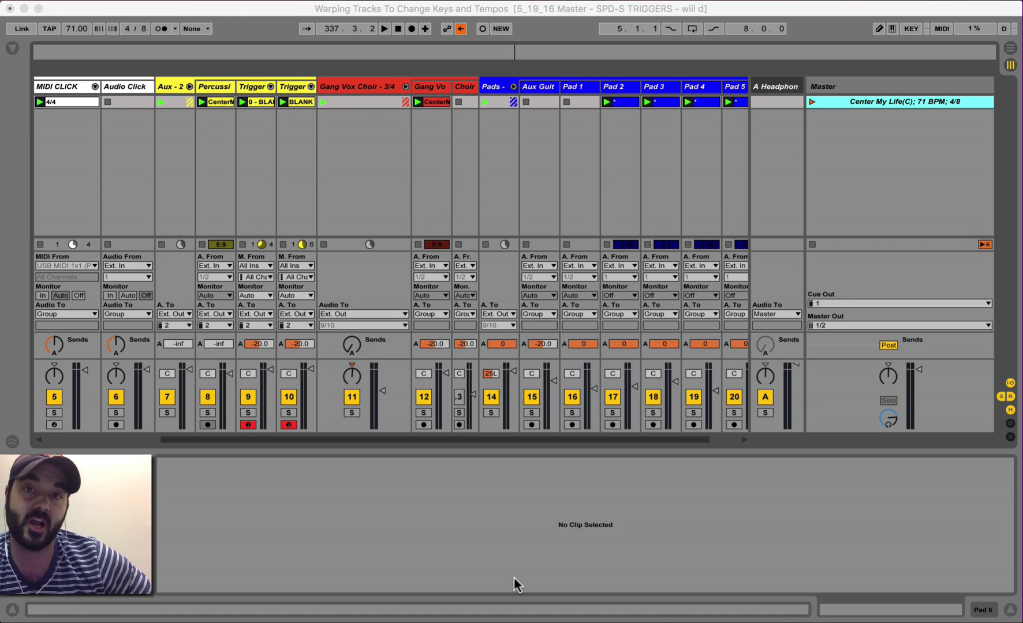
- Launch the 71 BPM Center My Life scene, turn up the volume, and select the Pad 2–6 and Gang Vox clips
{"action": "scroll", "coordinate": [709, 125], "scroll_direction": "right", "scroll_amount": 2}
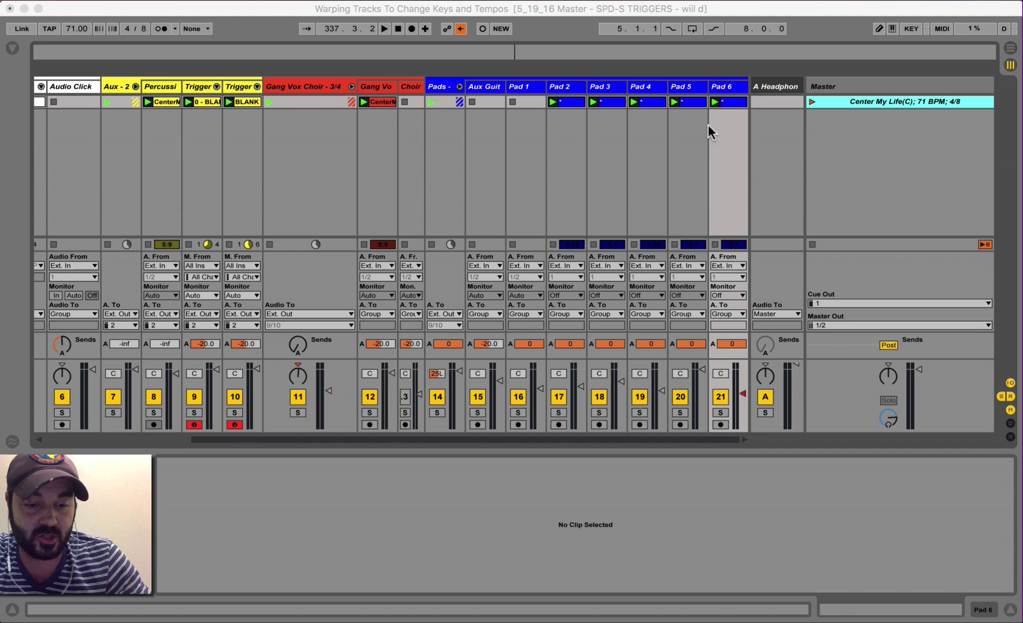
{"action": "left_click", "coordinate": [856, 102]}
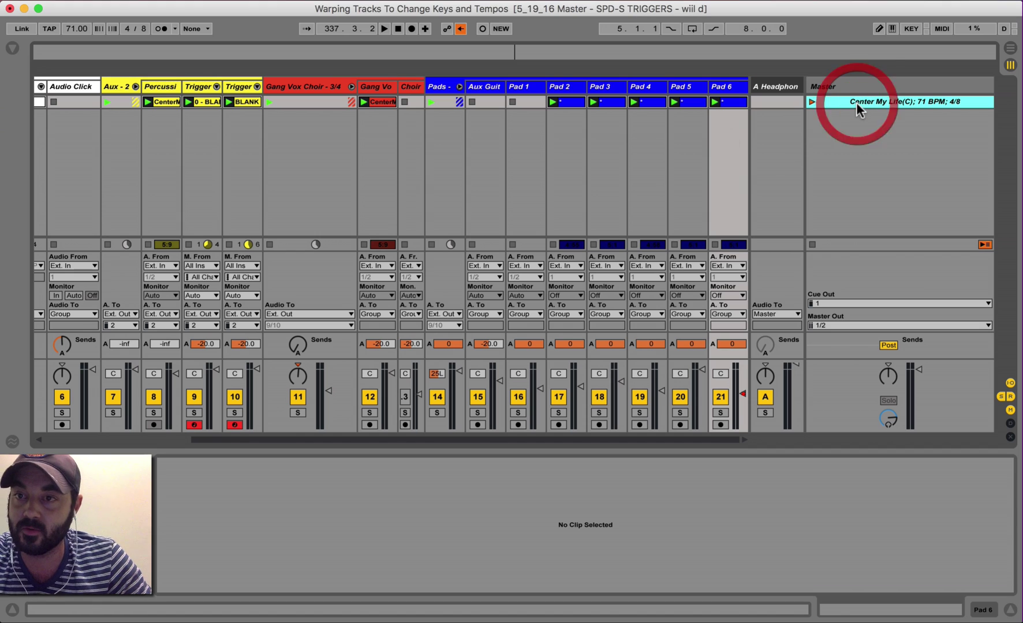
{"action": "left_click", "coordinate": [812, 102]}
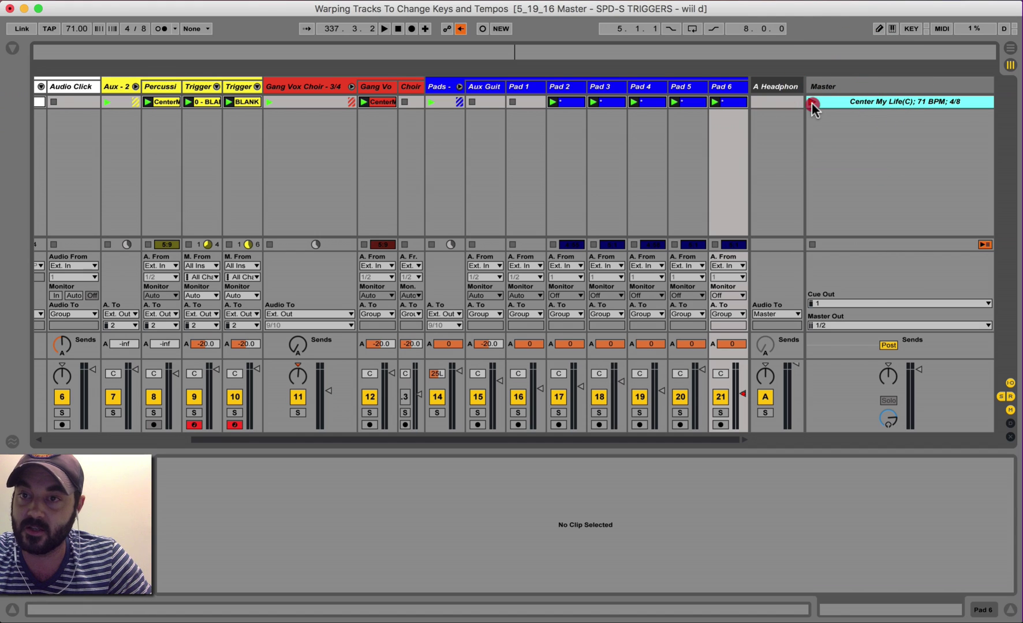
{"action": "left_click", "coordinate": [729, 103]}
{"action": "left_click", "coordinate": [569, 102], "text": "shift"}
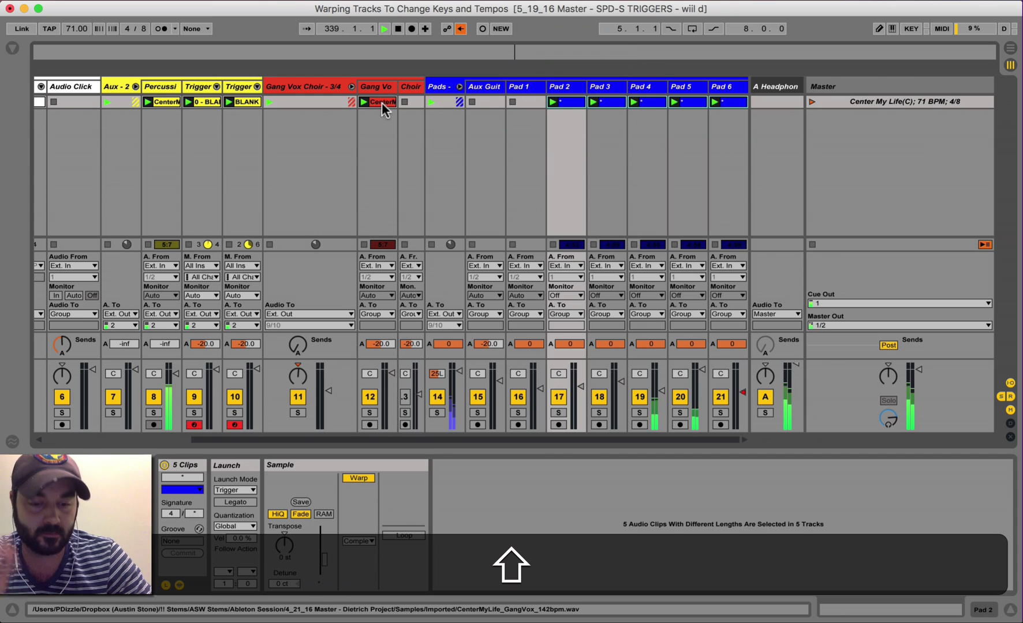
{"action": "key", "text": "XF86AudioRaiseVolume"}
{"action": "key", "text": "XF86AudioRaiseVolume"}
{"action": "key", "text": "XF86AudioRaiseVolume"}
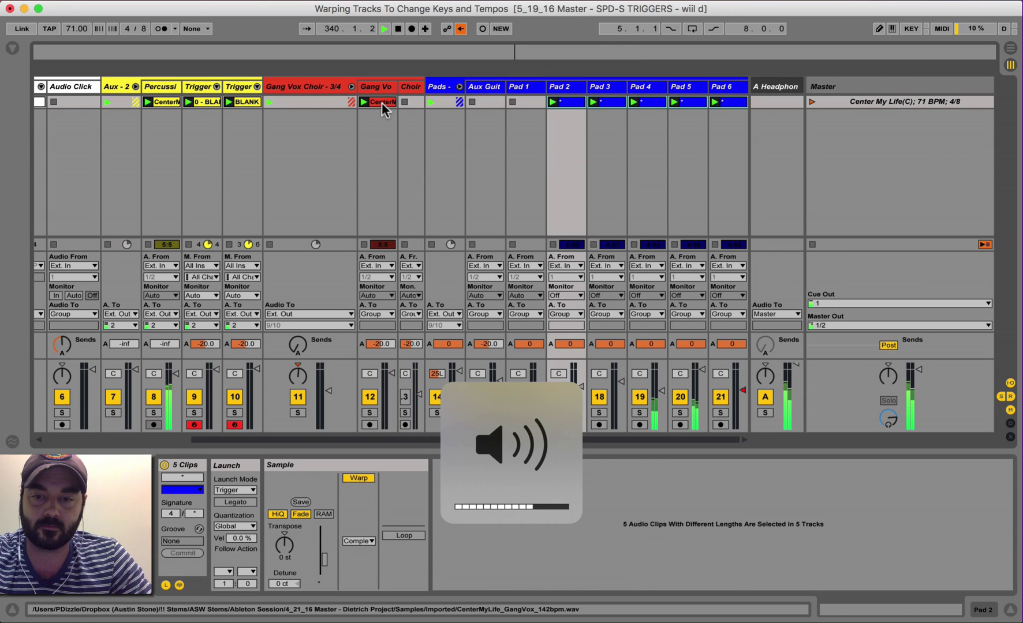
{"action": "key", "text": "XF86AudioRaiseVolume"}
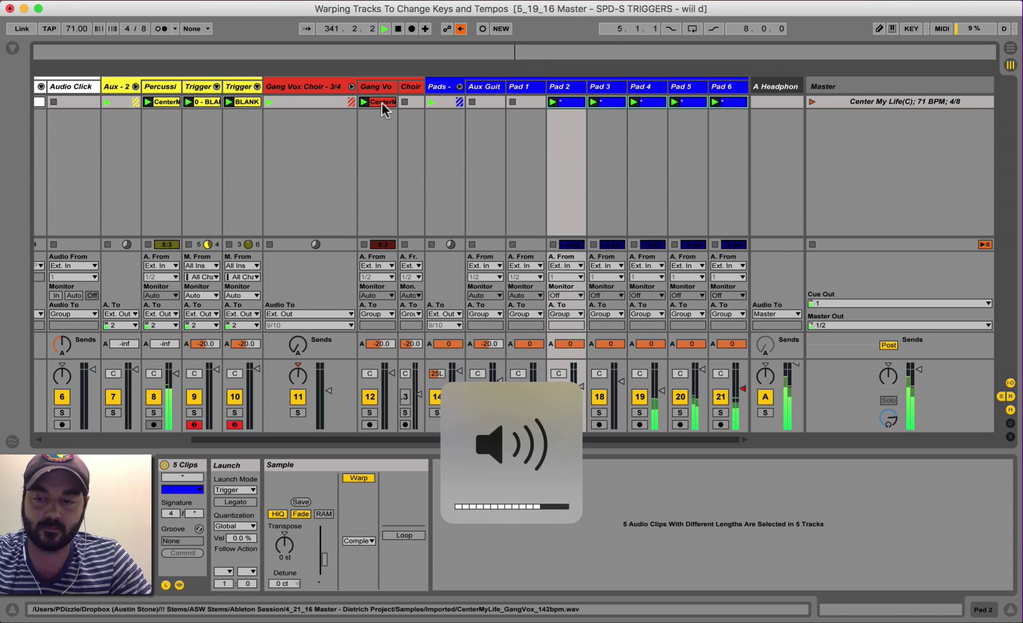
{"action": "key", "text": "super"}
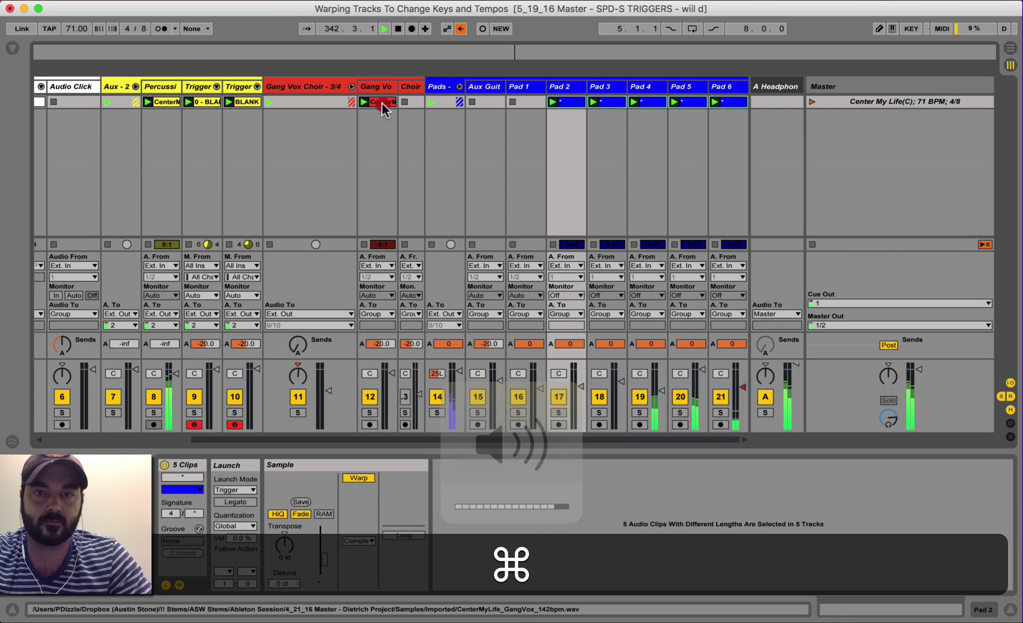
{"action": "left_click", "coordinate": [384, 105], "text": "super"}
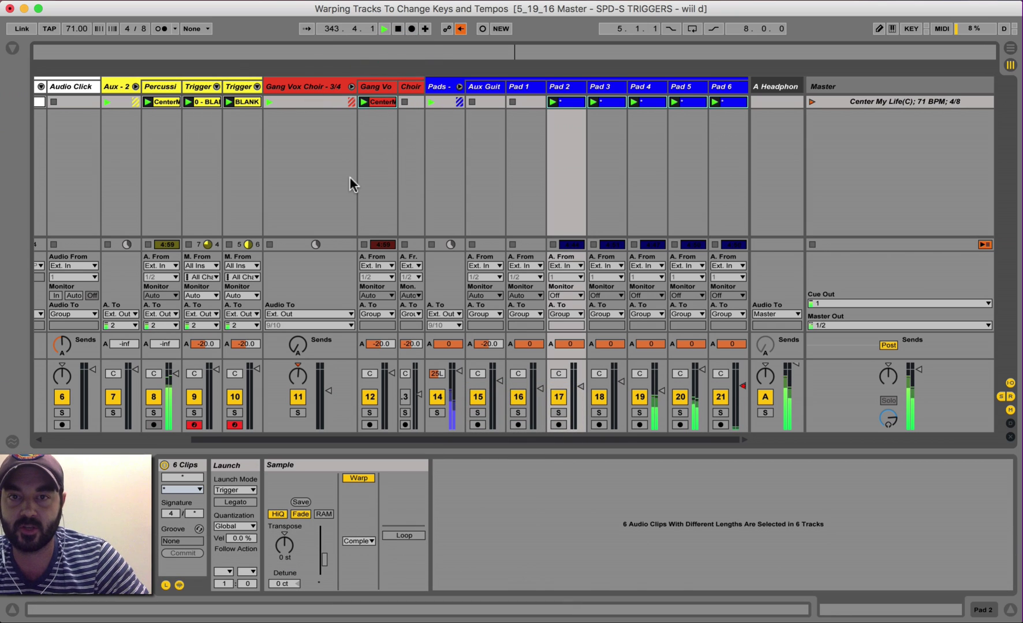
- Transpose the six selected clips down to -5 st
{"action": "left_click", "coordinate": [287, 553]}
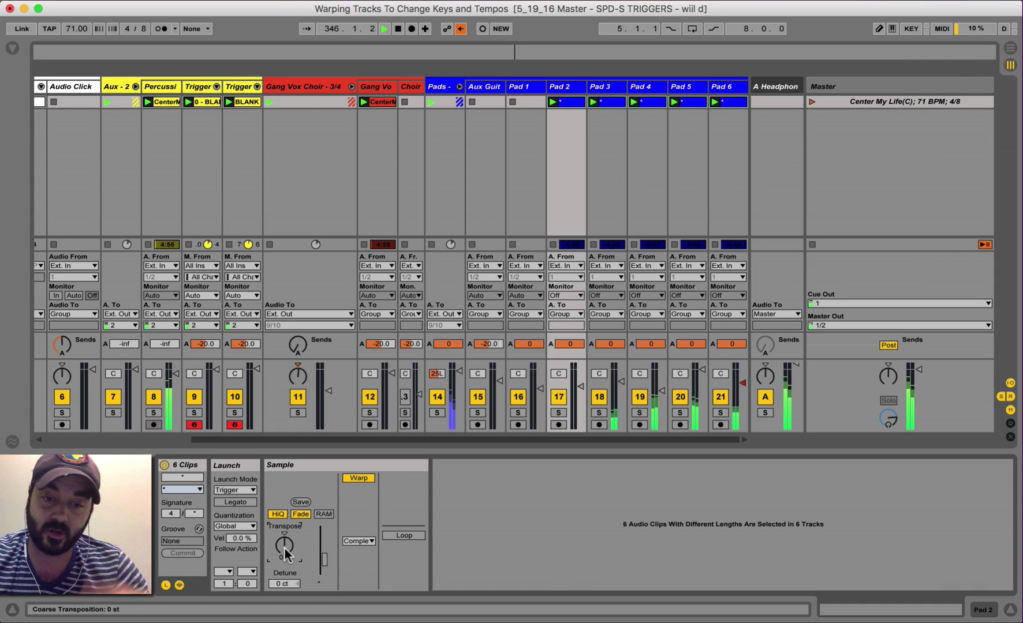
{"action": "key", "text": "Down"}
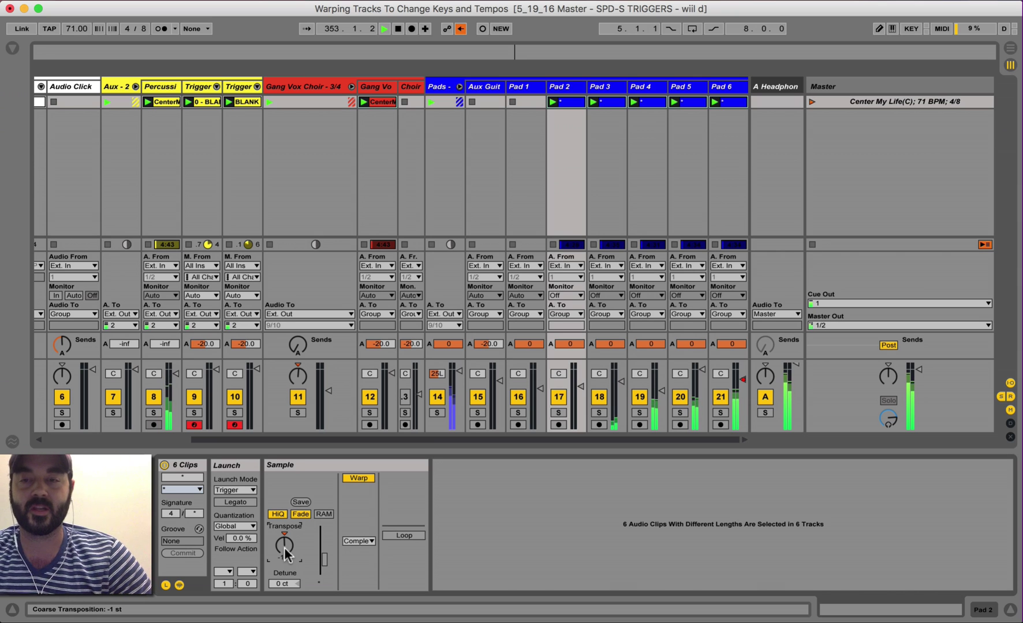
{"action": "key", "text": "Down"}
{"action": "key", "text": "Down"}
{"action": "key", "text": "Down"}
{"action": "key", "text": "Down"}
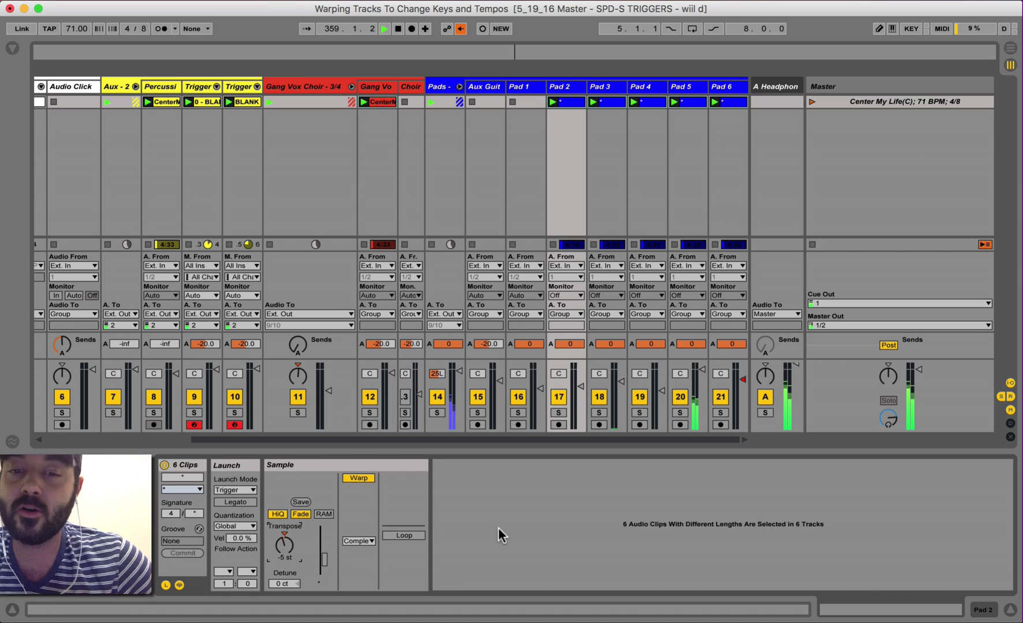
- Stop playback, raise the clips' transpose back up one semitone, and relaunch the Center My Life scene
{"action": "key", "text": "space"}
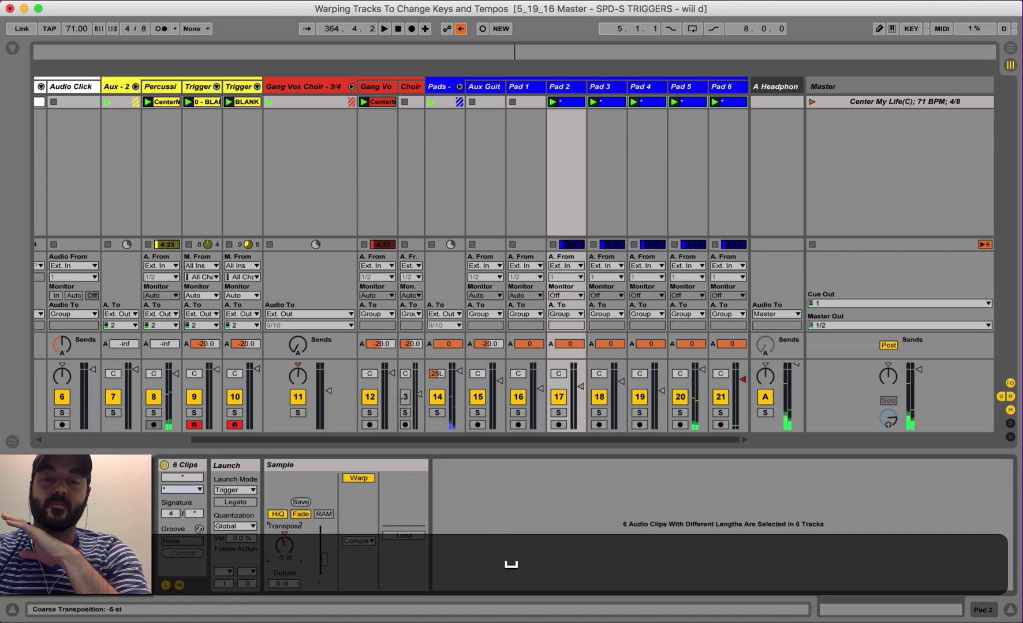
{"action": "key", "text": "Up"}
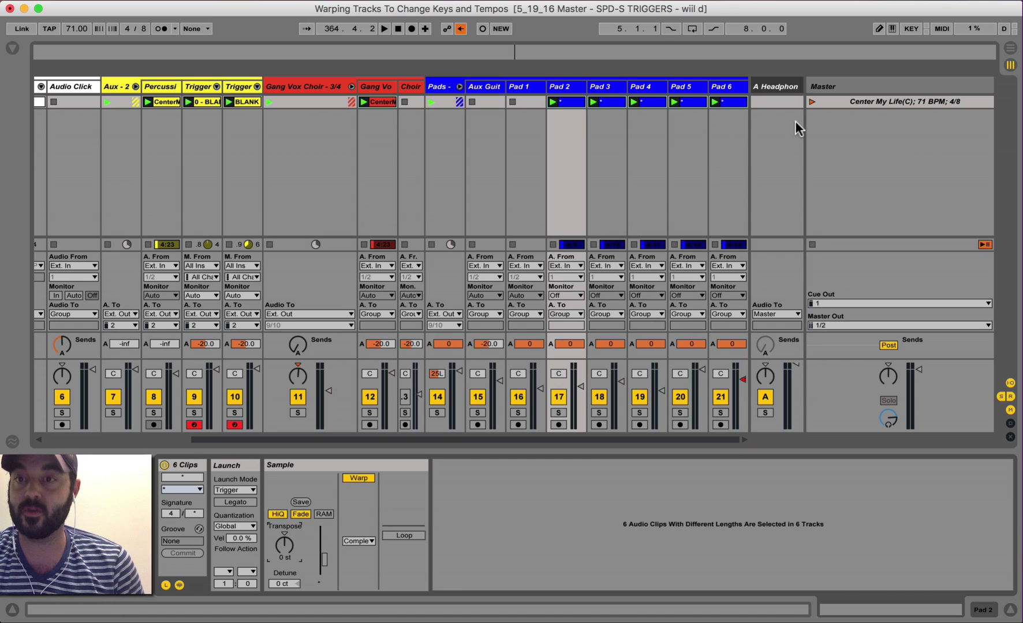
{"action": "left_click", "coordinate": [812, 101]}
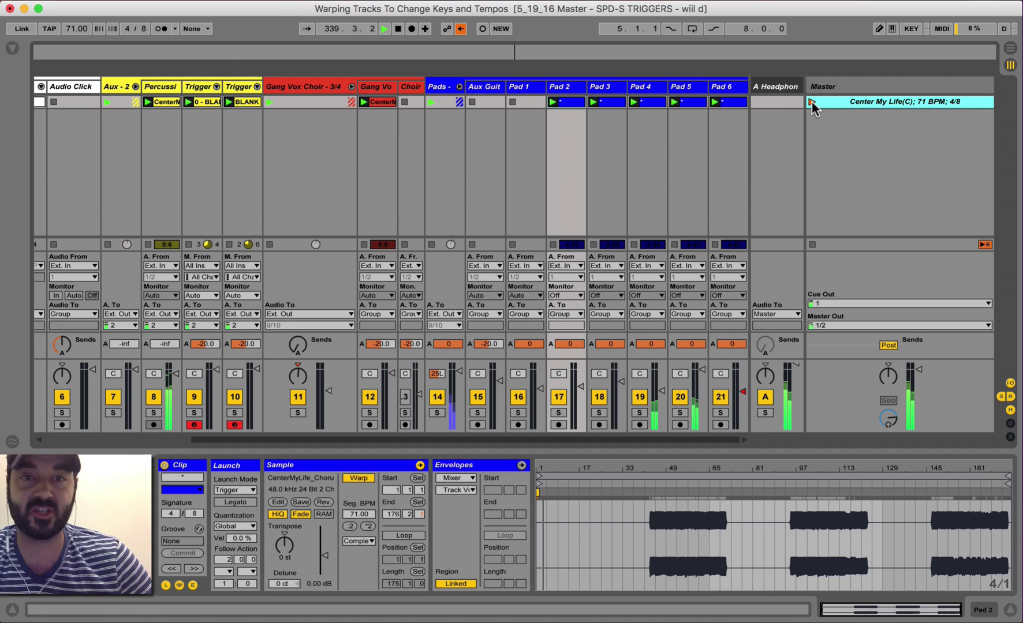
- Lower the tempo from 71 to 66 BPM, then stop playback
{"action": "scroll", "coordinate": [68, 30], "scroll_direction": "down", "scroll_amount": 1}
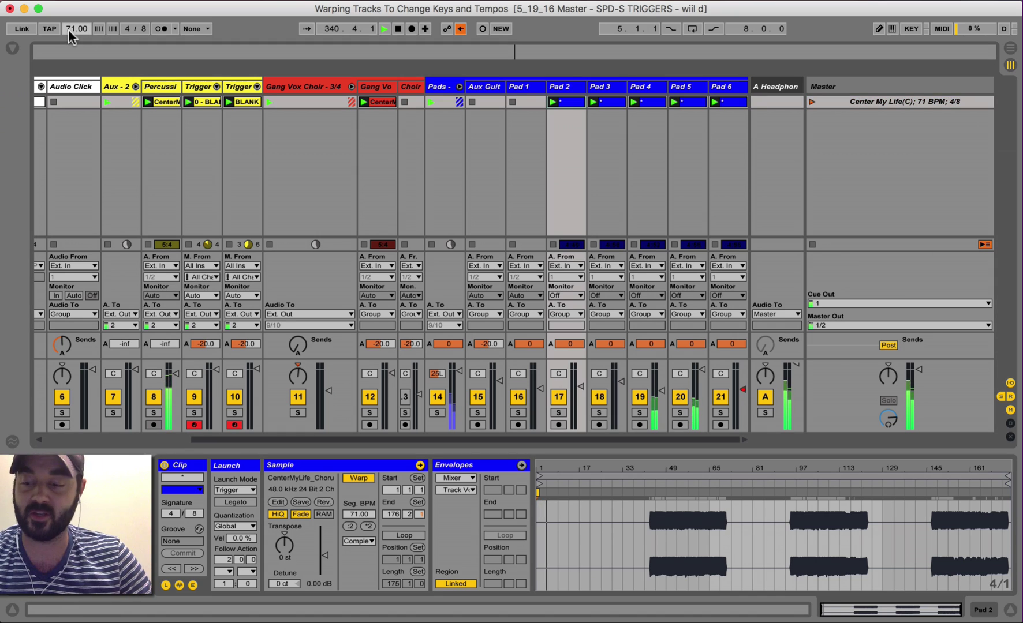
{"action": "scroll", "coordinate": [68, 29], "scroll_direction": "down", "scroll_amount": 2}
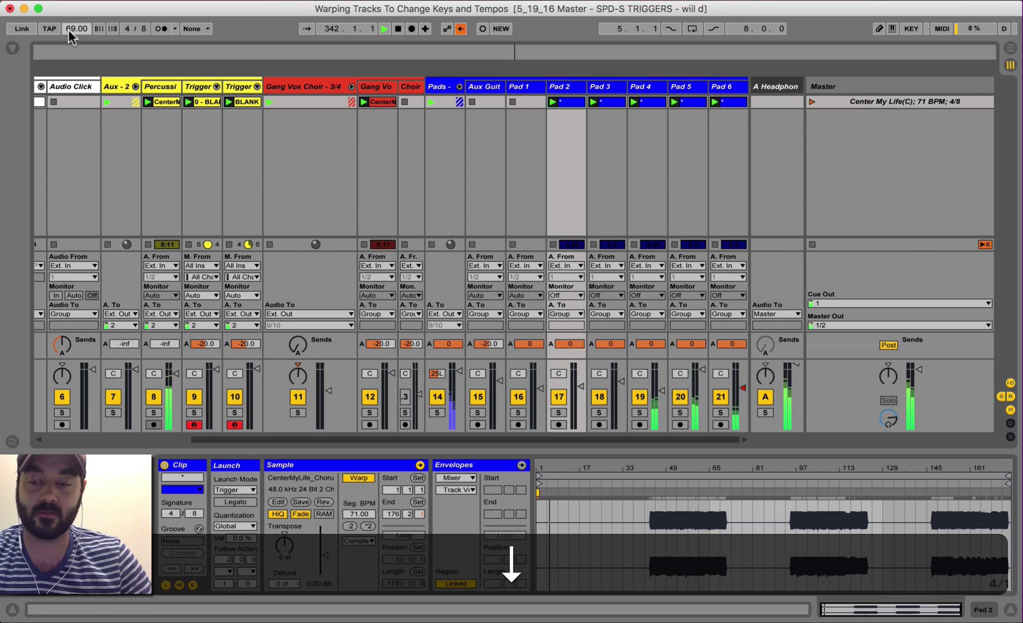
{"action": "scroll", "coordinate": [68, 30], "scroll_direction": "down", "scroll_amount": 2}
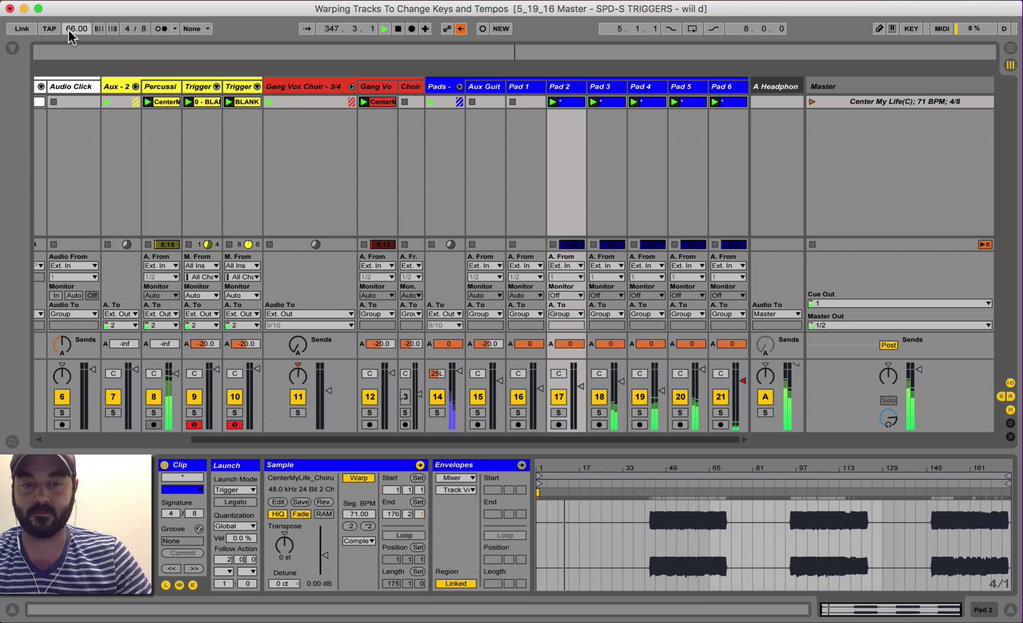
{"action": "key", "text": "space"}
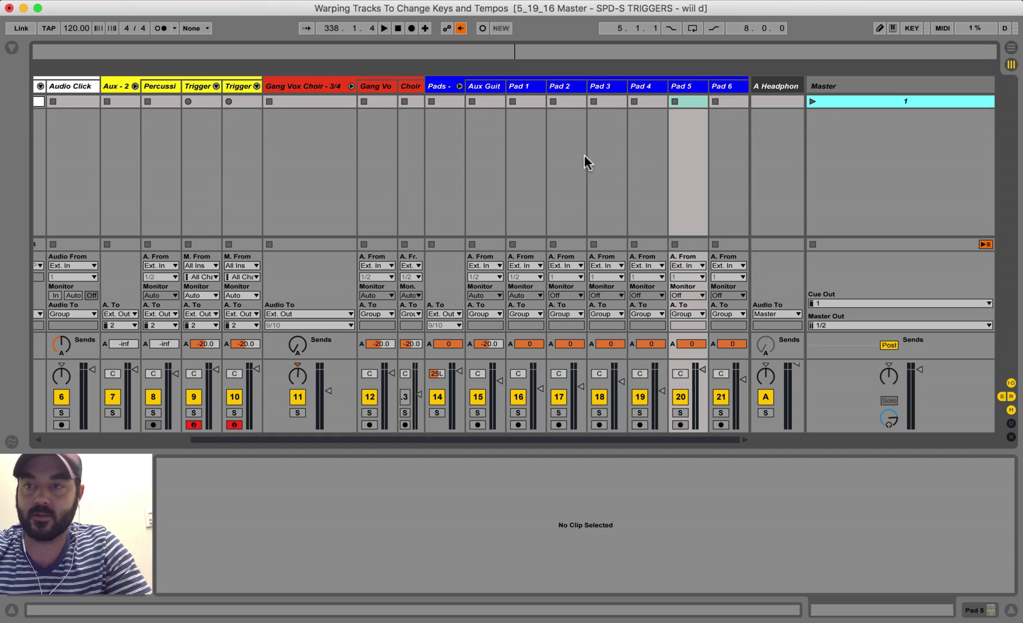
- Drag the CenterMyLife 142bpm stems, including Percussion, Strings and VocalSample, from the Warping folder onto Live's tracks
{"action": "scroll", "coordinate": [230, 156], "scroll_direction": "left", "scroll_amount": 6}
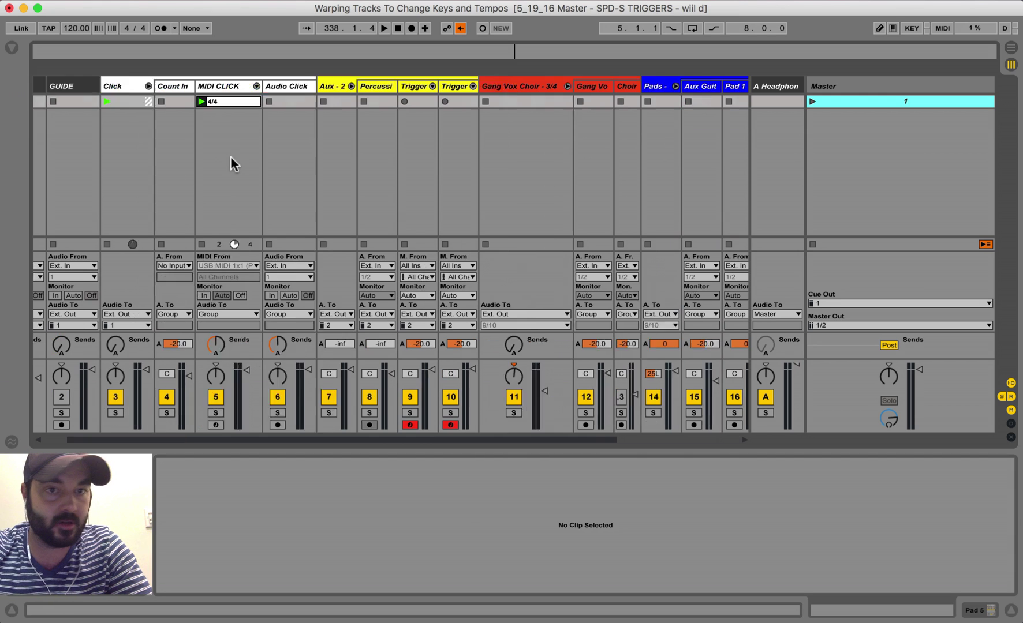
{"action": "key", "text": "super+Tab"}
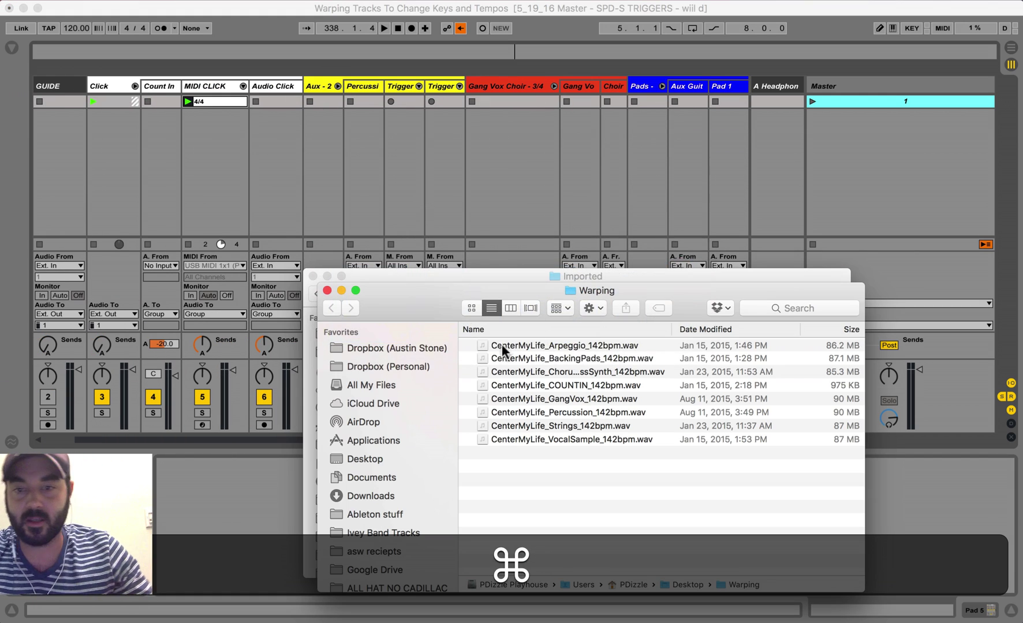
{"action": "left_click", "coordinate": [502, 345]}
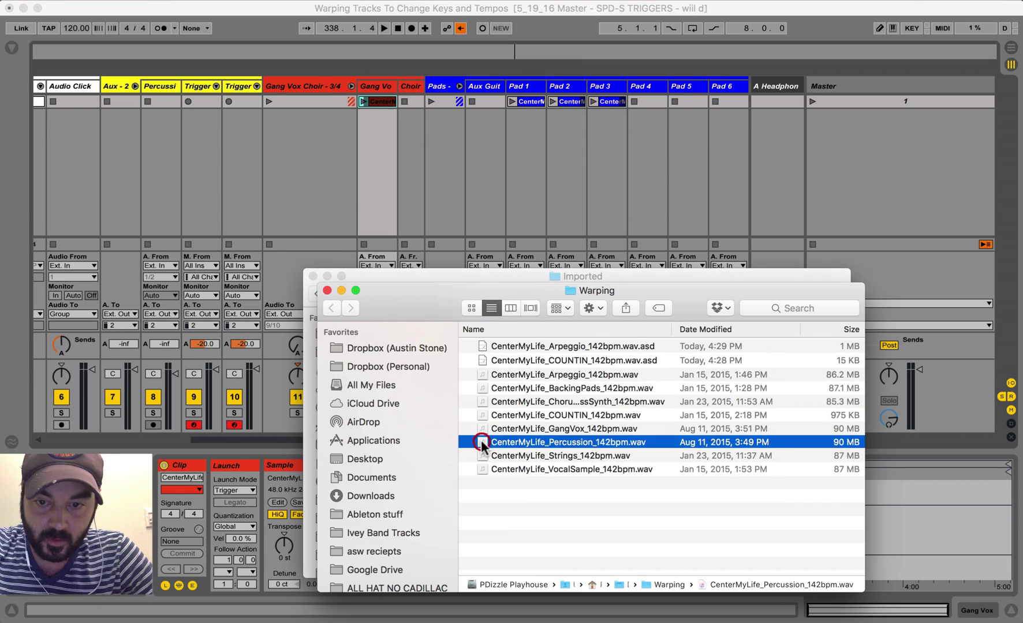
{"action": "left_click_drag", "start_coordinate": [481, 439], "coordinate": [161, 102]}
{"action": "left_click_drag", "start_coordinate": [560, 482], "coordinate": [689, 103]}
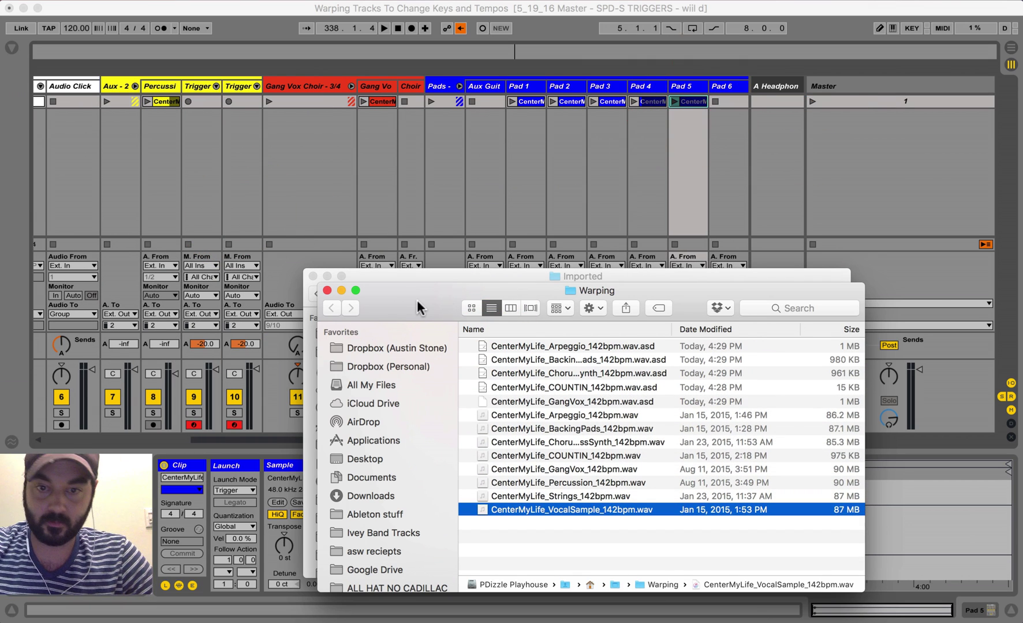
{"action": "left_click", "coordinate": [381, 301]}
{"action": "left_click", "coordinate": [327, 290]}
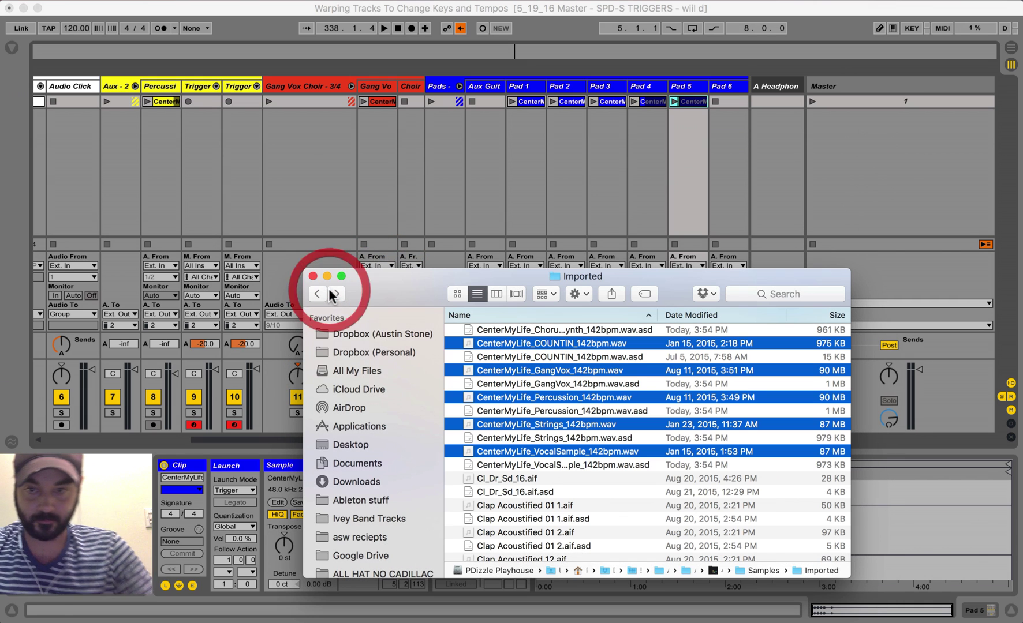
{"action": "left_click", "coordinate": [646, 161]}
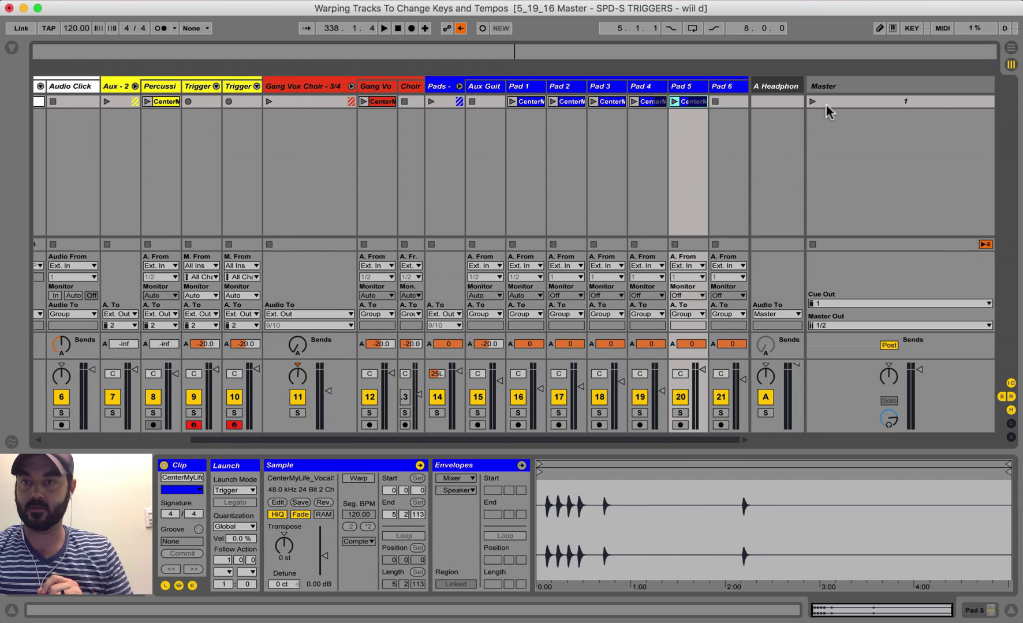
- Play scene 1 to audition the newly loaded stems, then stop
{"action": "left_click", "coordinate": [819, 99]}
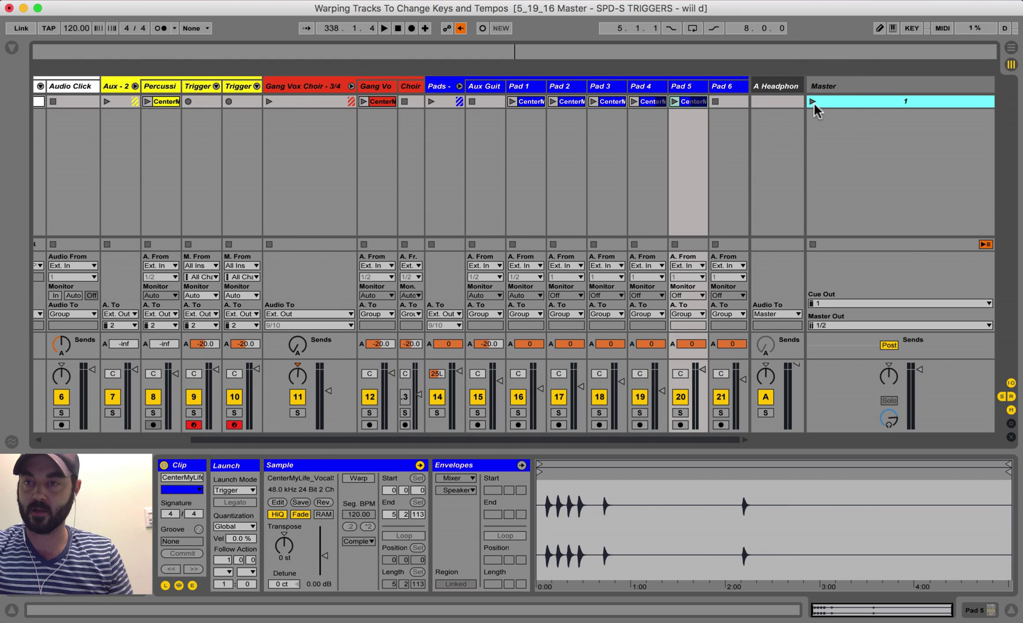
{"action": "left_click", "coordinate": [812, 101]}
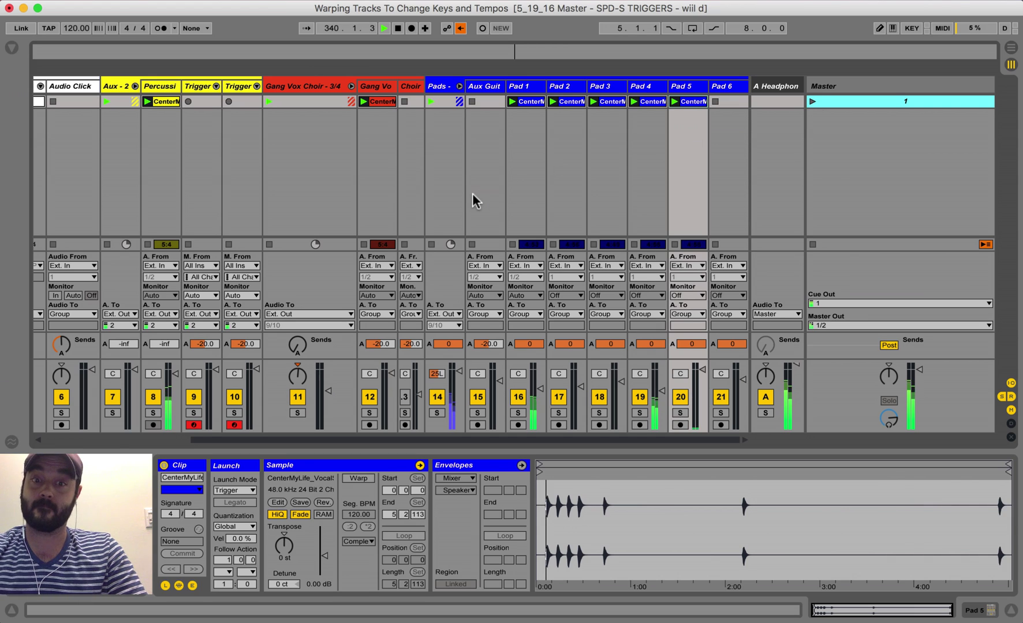
{"action": "key", "text": "space"}
- Turn off looping for the Count In clip and re-enable its warping
{"action": "scroll", "coordinate": [472, 194], "scroll_direction": "left", "scroll_amount": 5}
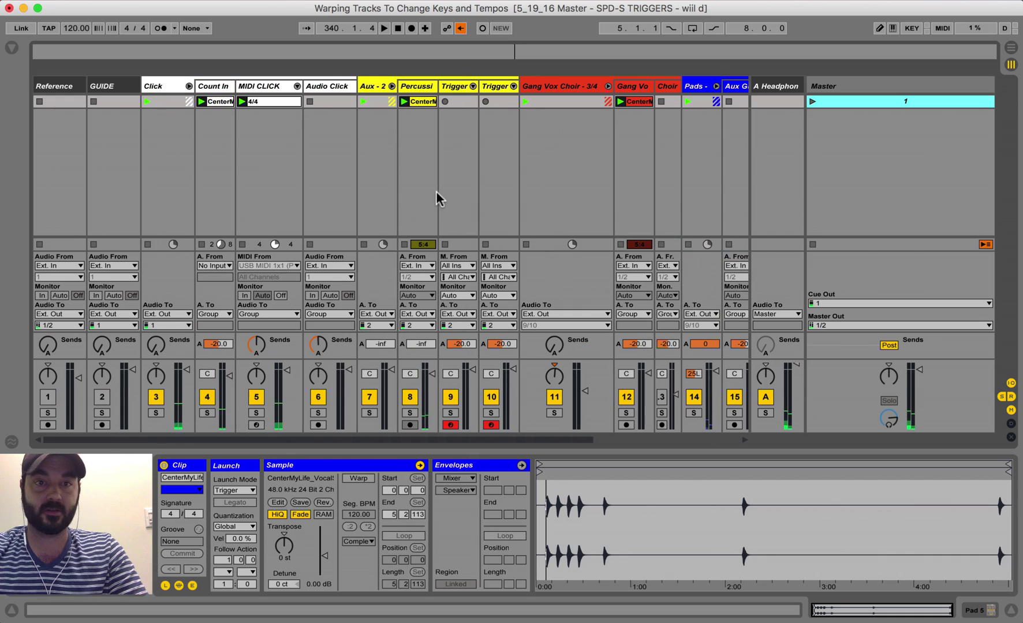
{"action": "left_click", "coordinate": [218, 102]}
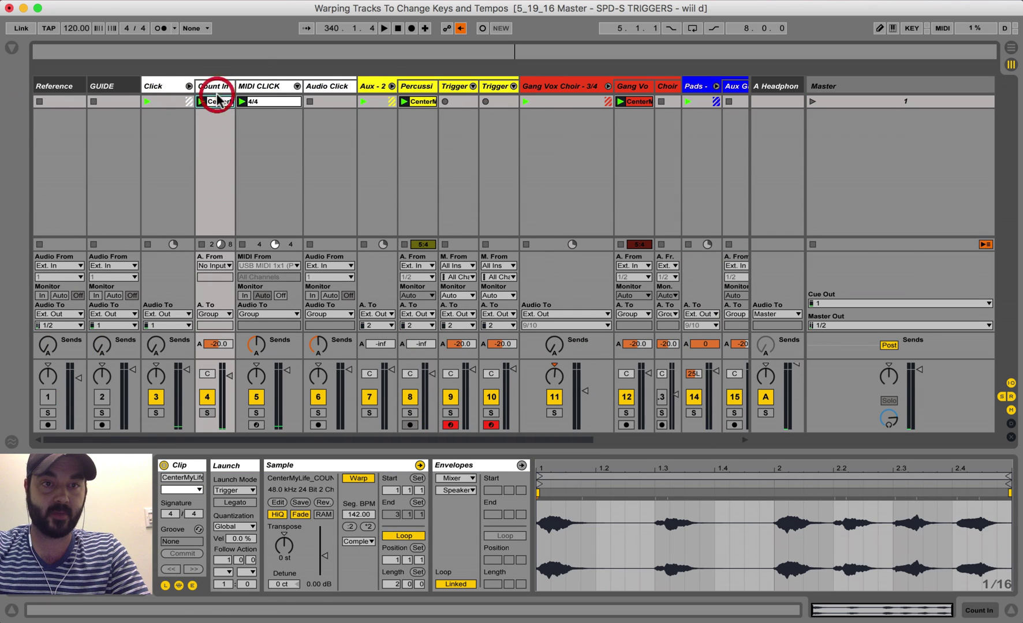
{"action": "left_click", "coordinate": [405, 539]}
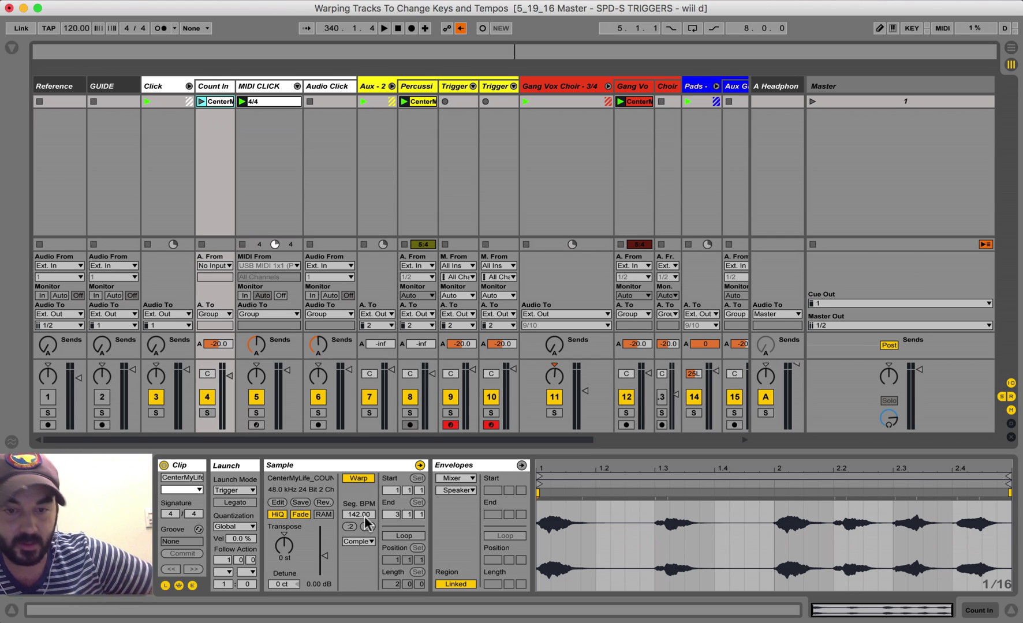
{"action": "left_click", "coordinate": [358, 479]}
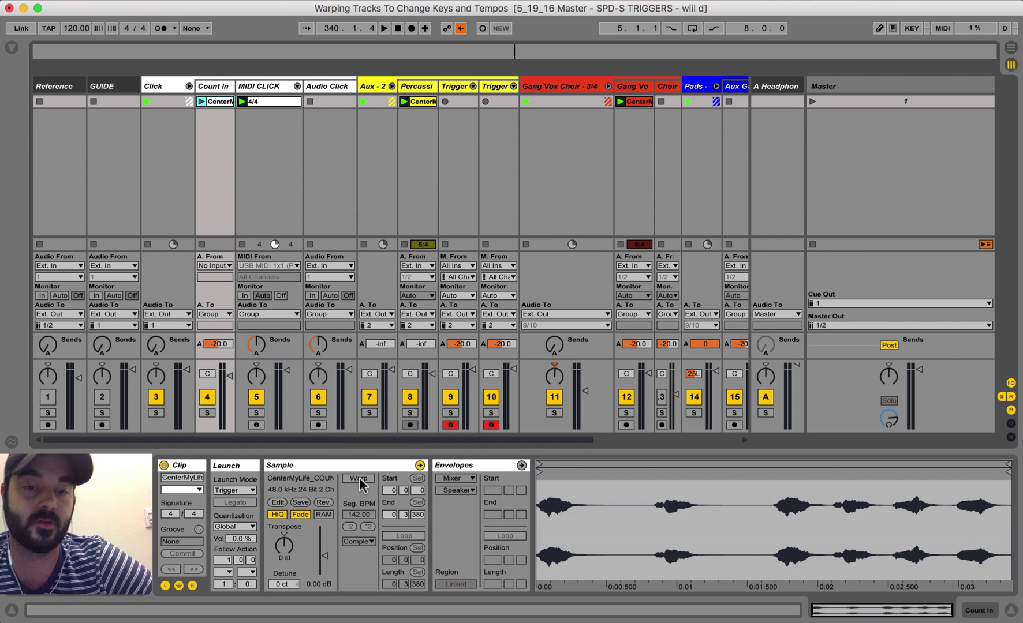
{"action": "left_click", "coordinate": [359, 480]}
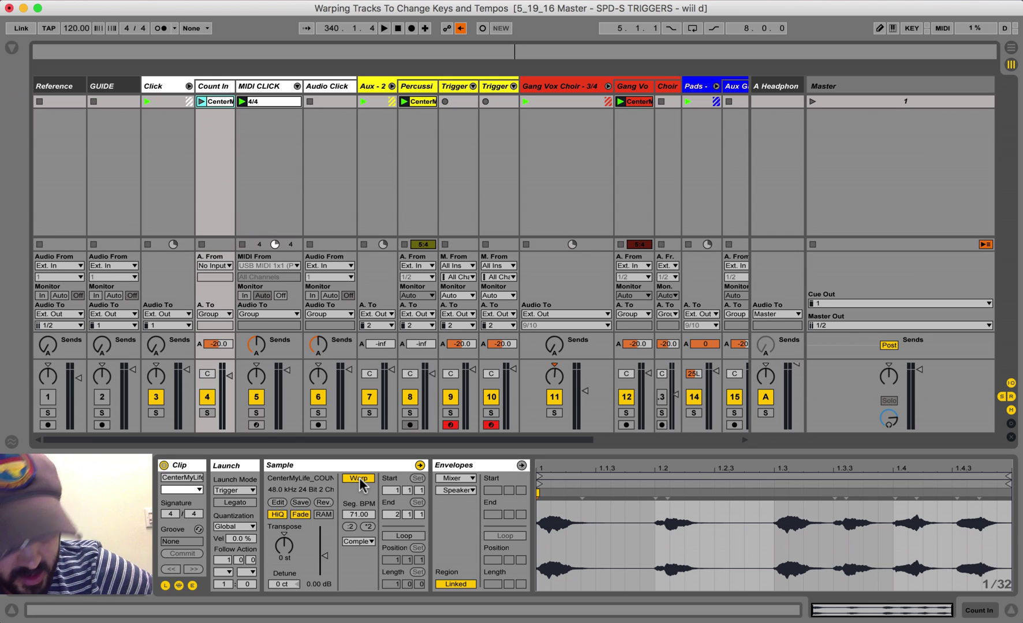
- Set the Percussion clip's Seg. BPM to 71 and toggle warping to recalculate it
{"action": "left_click", "coordinate": [417, 102]}
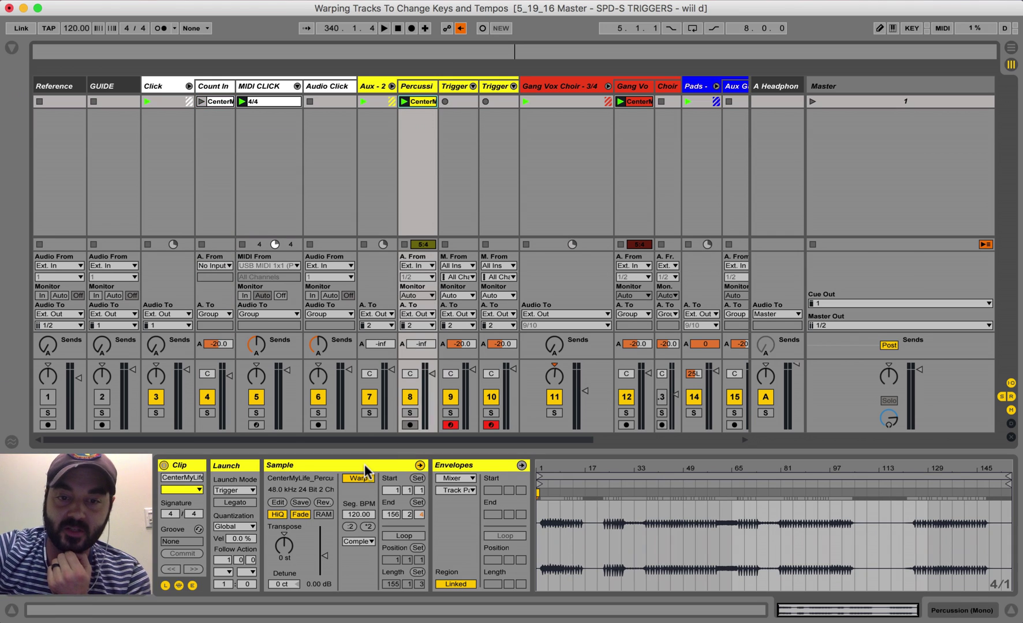
{"action": "left_click", "coordinate": [365, 469]}
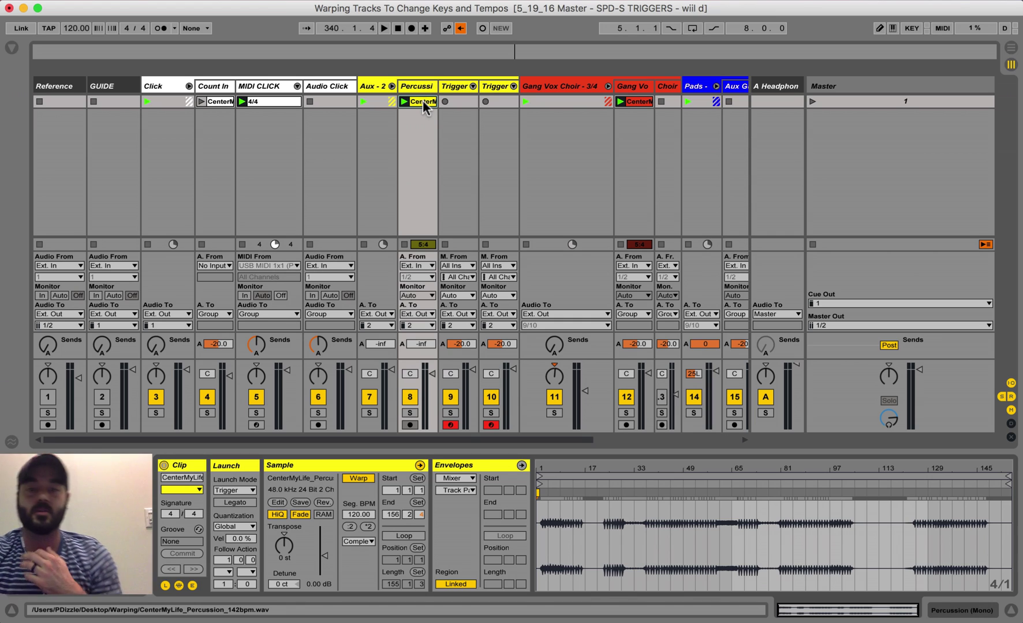
{"action": "left_click", "coordinate": [358, 514]}
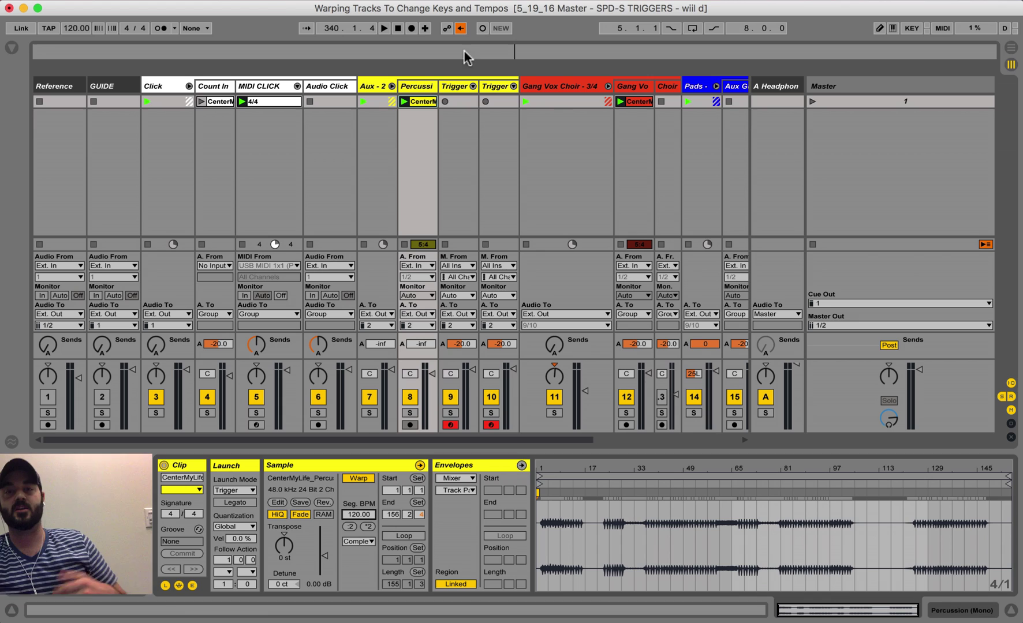
{"action": "left_click", "coordinate": [359, 515]}
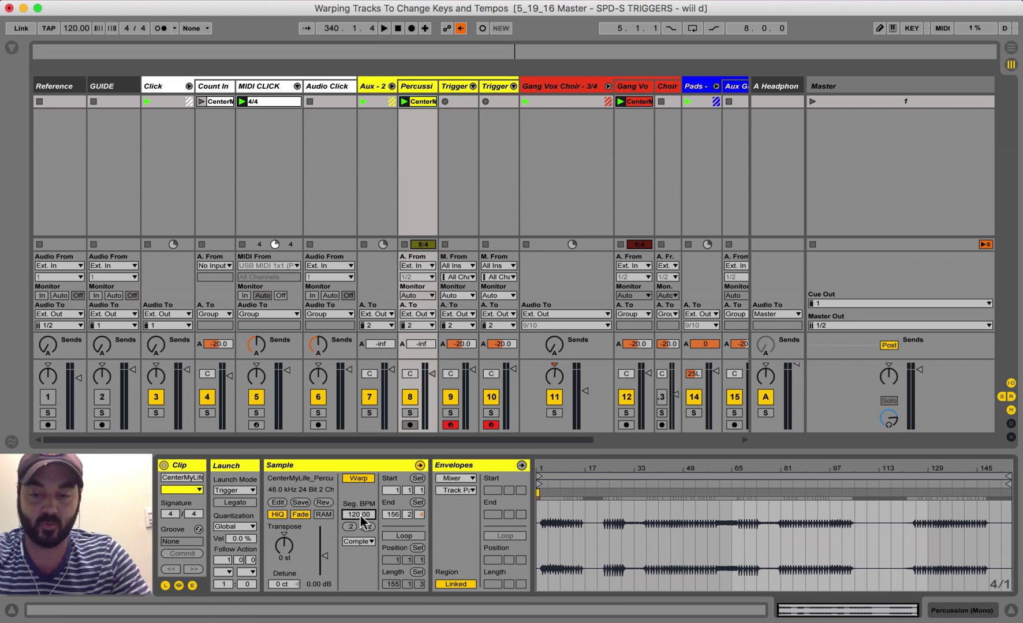
{"action": "type", "text": "71"}
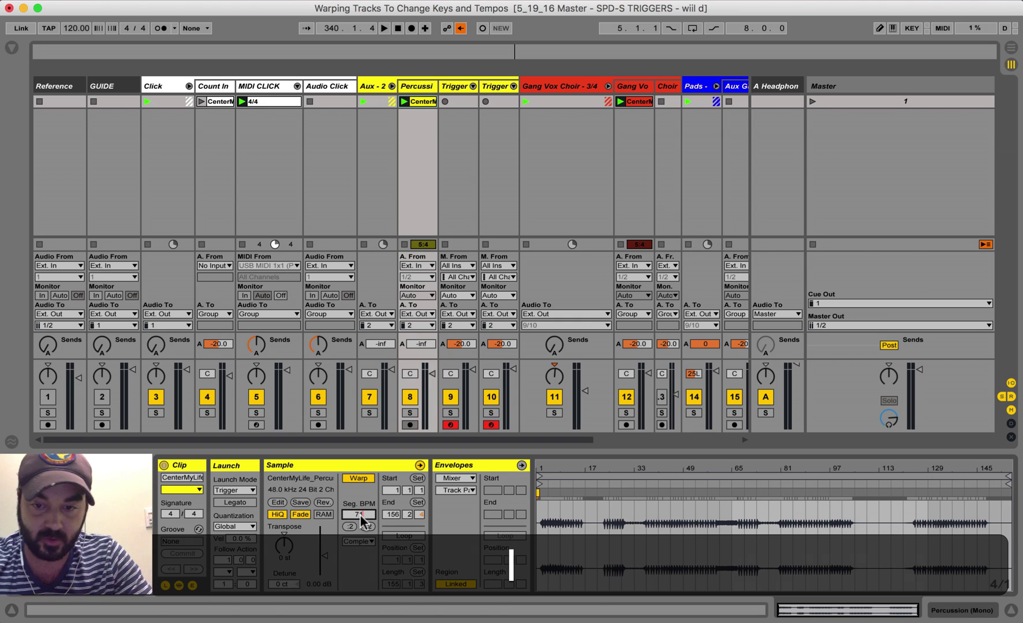
{"action": "key", "text": "Return"}
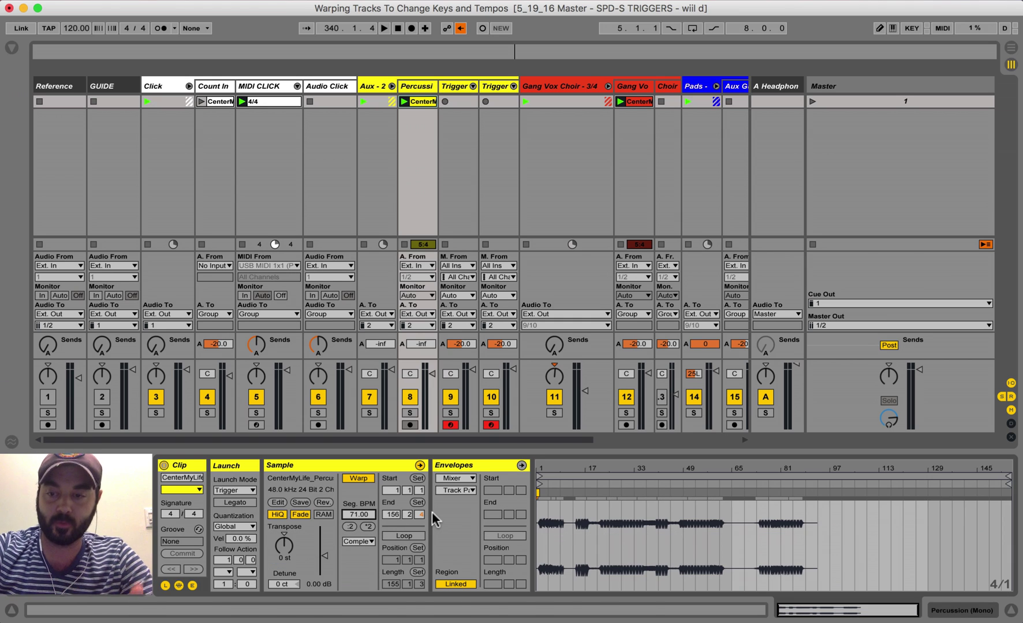
{"action": "left_click", "coordinate": [355, 480]}
{"action": "left_click", "coordinate": [359, 478]}
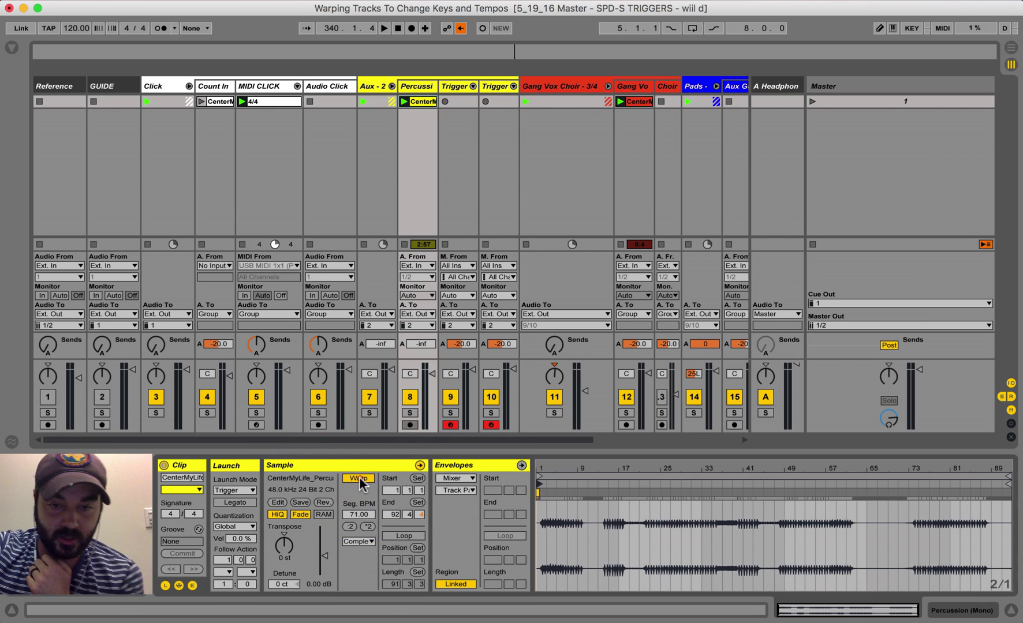
{"action": "left_click_drag", "start_coordinate": [360, 520], "coordinate": [359, 515]}
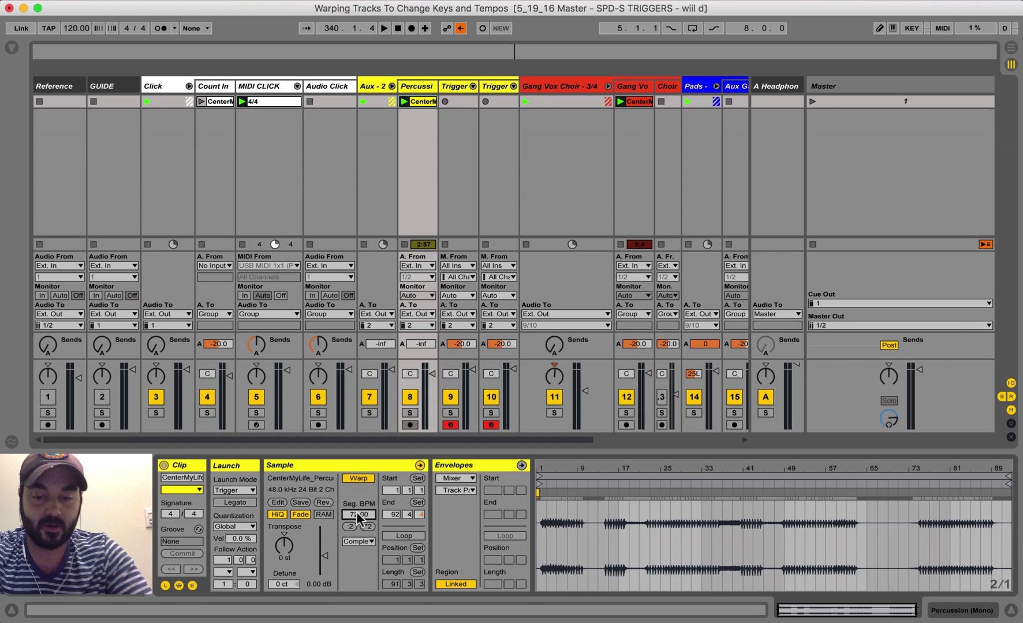
{"action": "key", "text": "Return"}
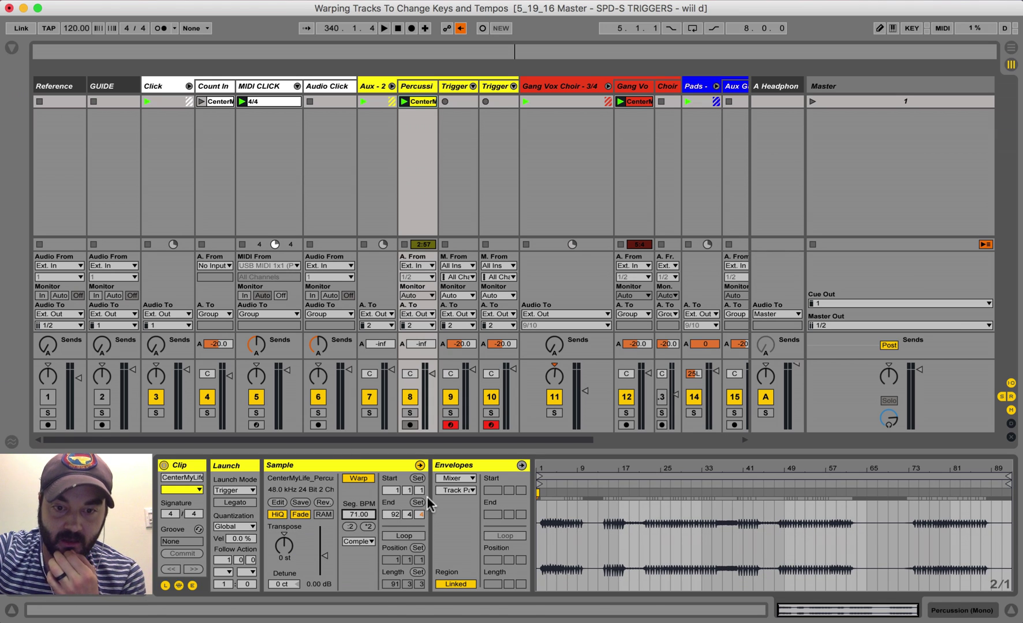
- Switch the Percussion clip's warp mode to Complex Pro, then select the Gang Vox clip
{"action": "left_click", "coordinate": [358, 542]}
{"action": "left_click", "coordinate": [371, 597]}
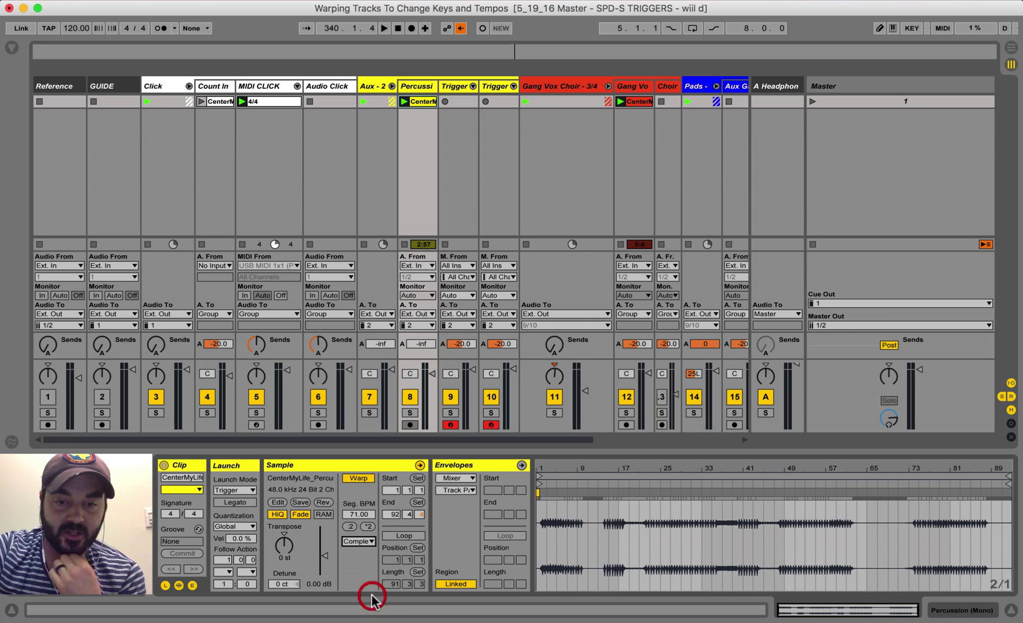
{"action": "left_click", "coordinate": [276, 514]}
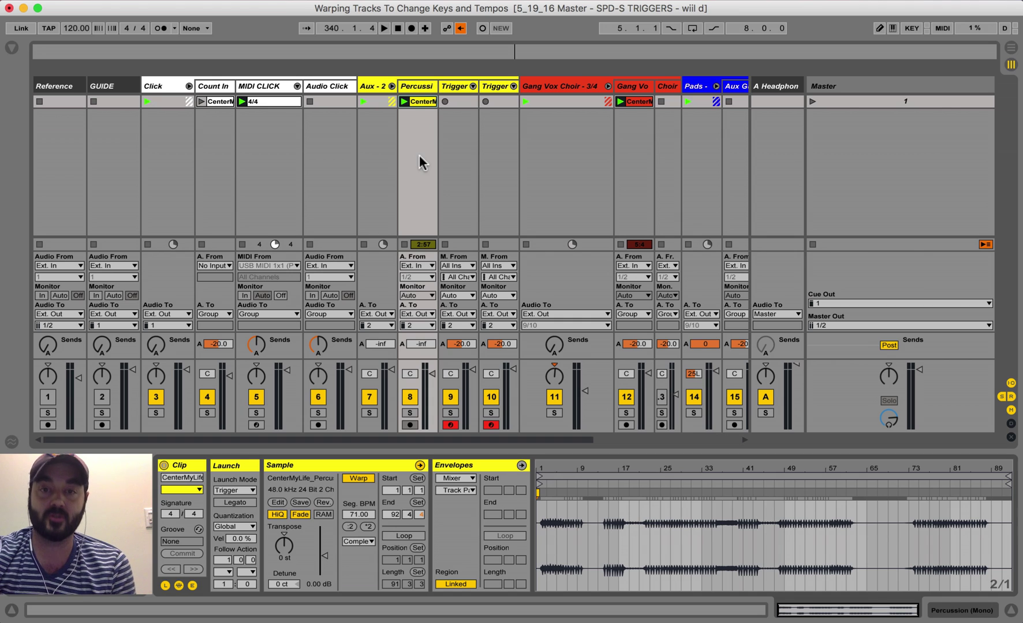
{"action": "left_click", "coordinate": [636, 103]}
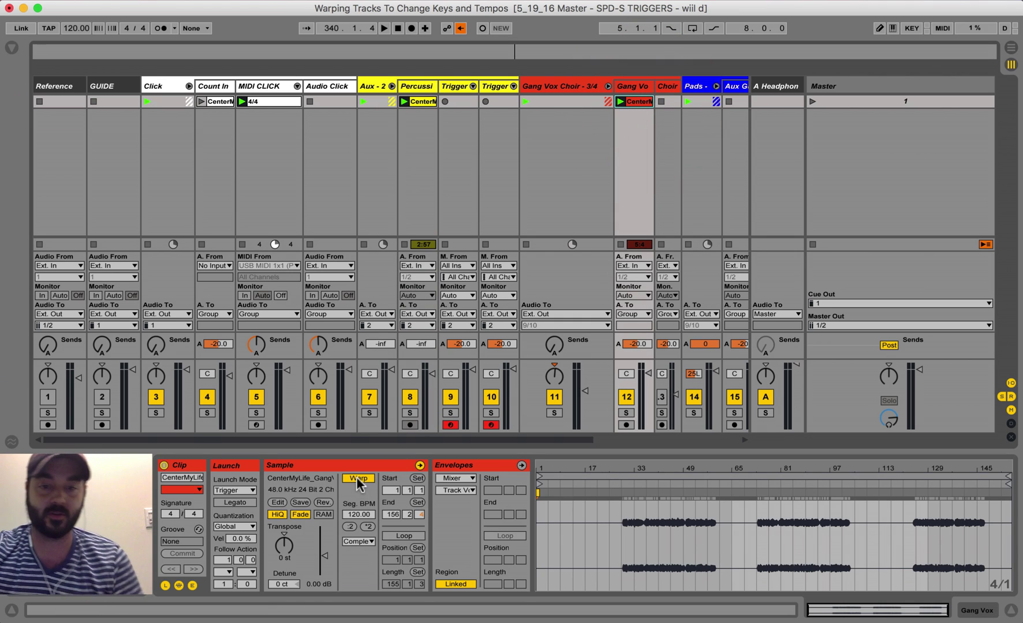
- Set the Gang Vox clip's Seg. BPM to 71 and keep its Complex warp mode
{"action": "left_click", "coordinate": [359, 514]}
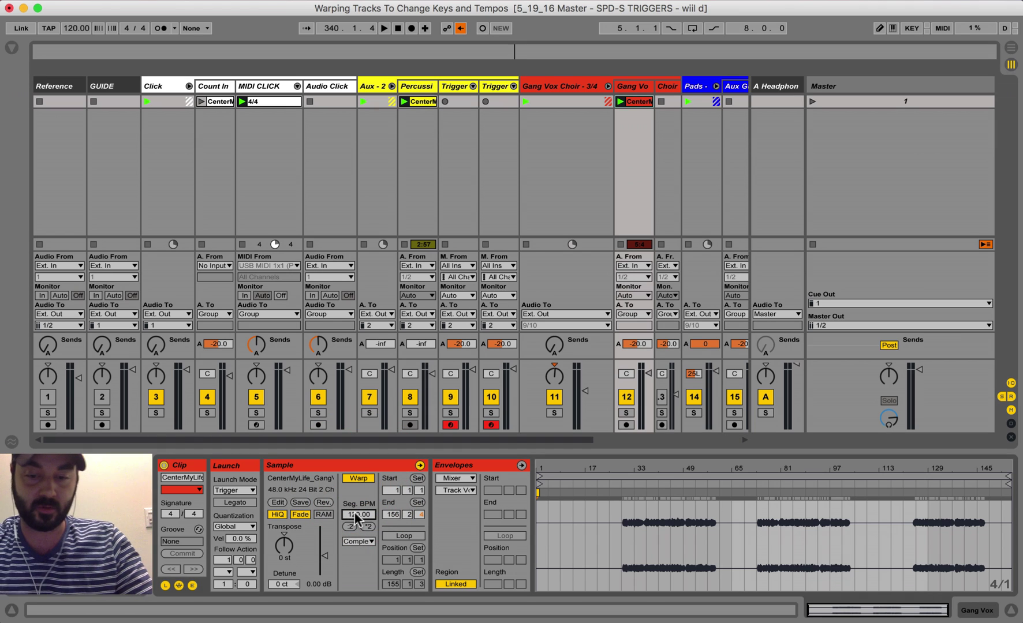
{"action": "type", "text": "71"}
{"action": "key", "text": "Return"}
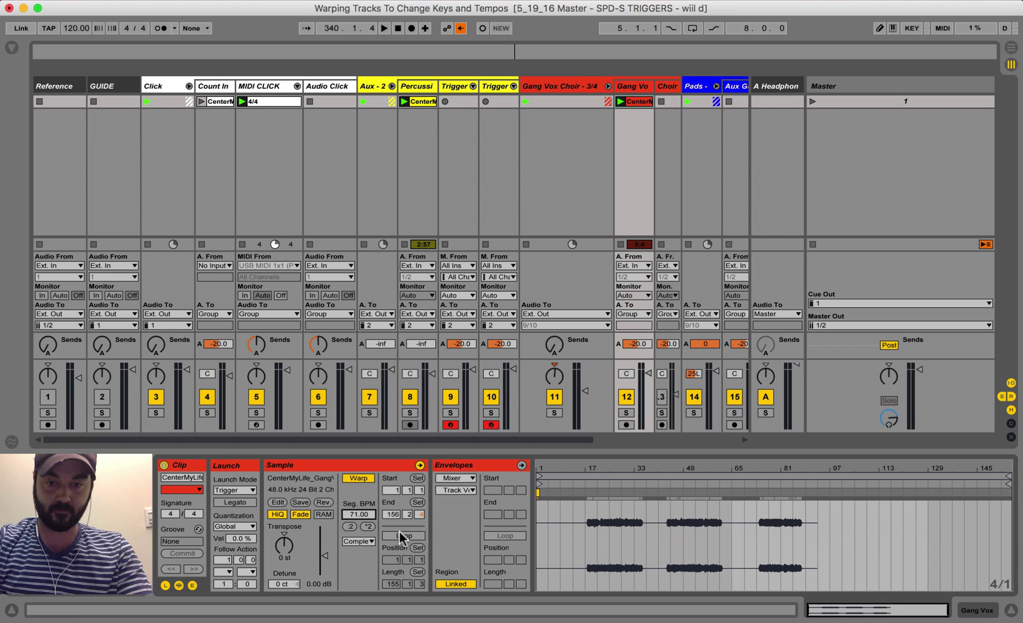
{"action": "left_click", "coordinate": [365, 541]}
{"action": "left_click", "coordinate": [366, 594]}
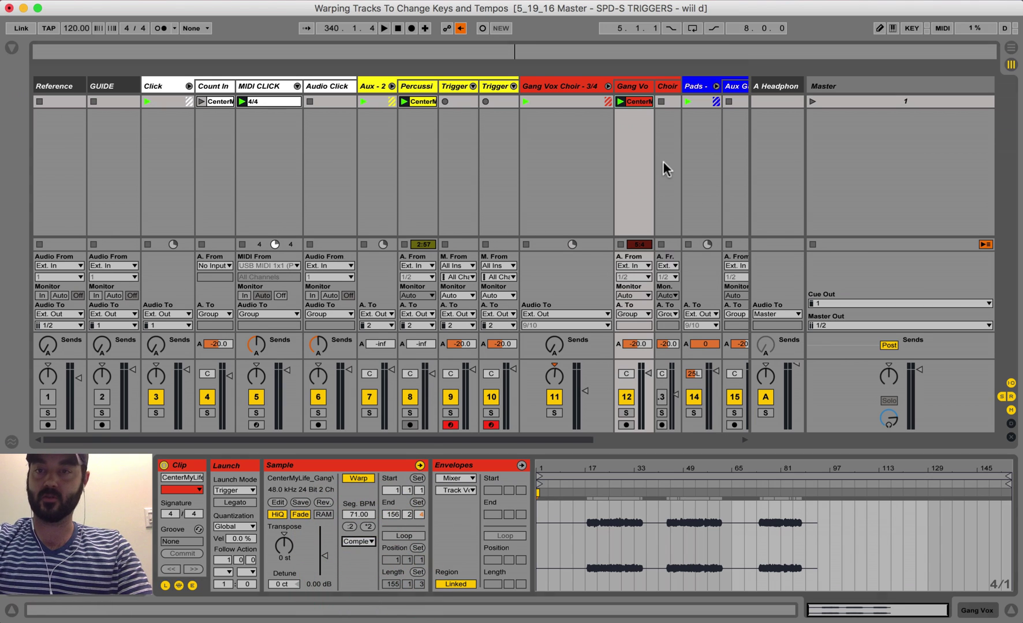
- Turn on warping for the Pad 1 clip
{"action": "scroll", "coordinate": [662, 162], "scroll_direction": "right", "scroll_amount": 5}
{"action": "left_click", "coordinate": [531, 101]}
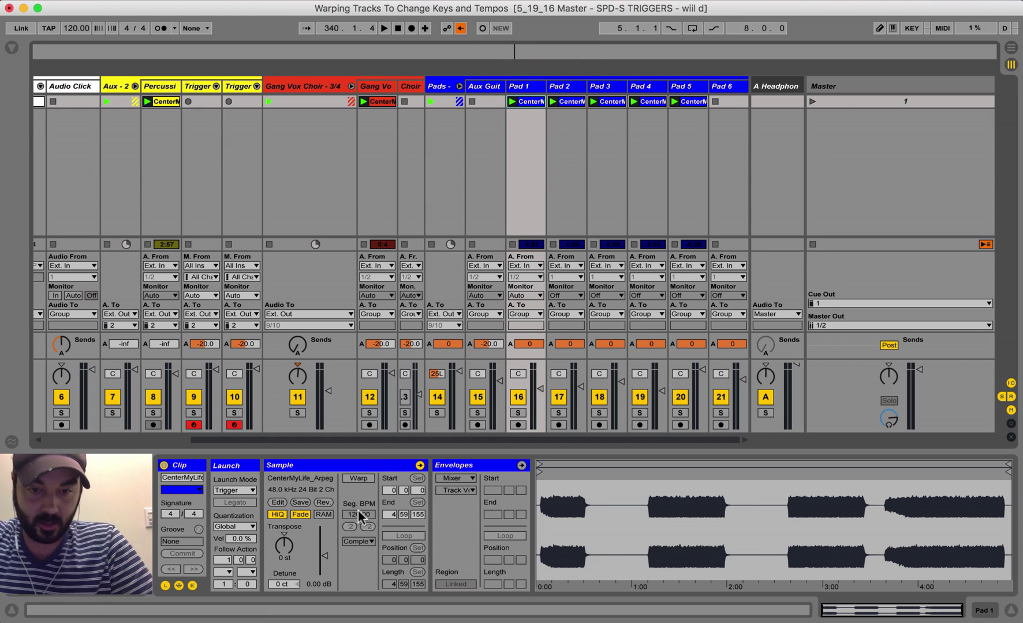
{"action": "left_click", "coordinate": [359, 479]}
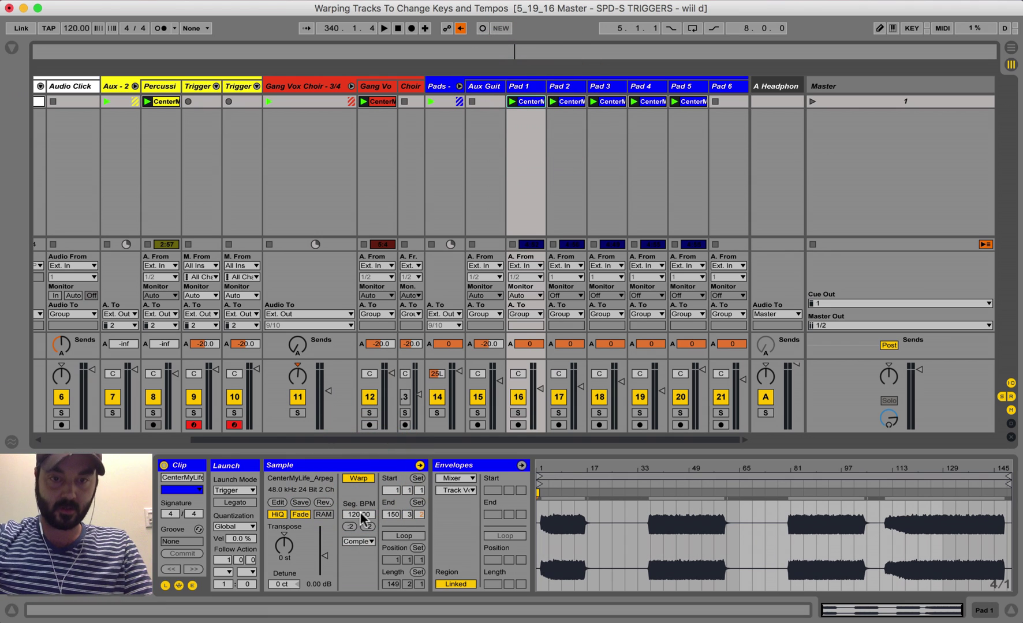
- Rename scene 1 to 'Center My Life 71 BPM 4/4' and launch it
{"action": "left_click", "coordinate": [861, 100]}
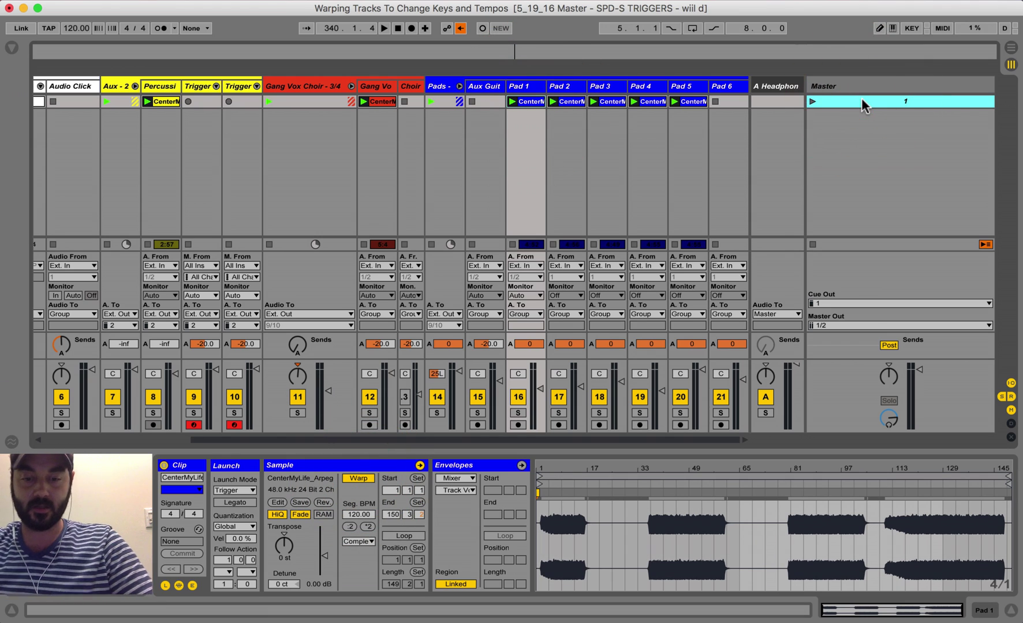
{"action": "key", "text": "super+r"}
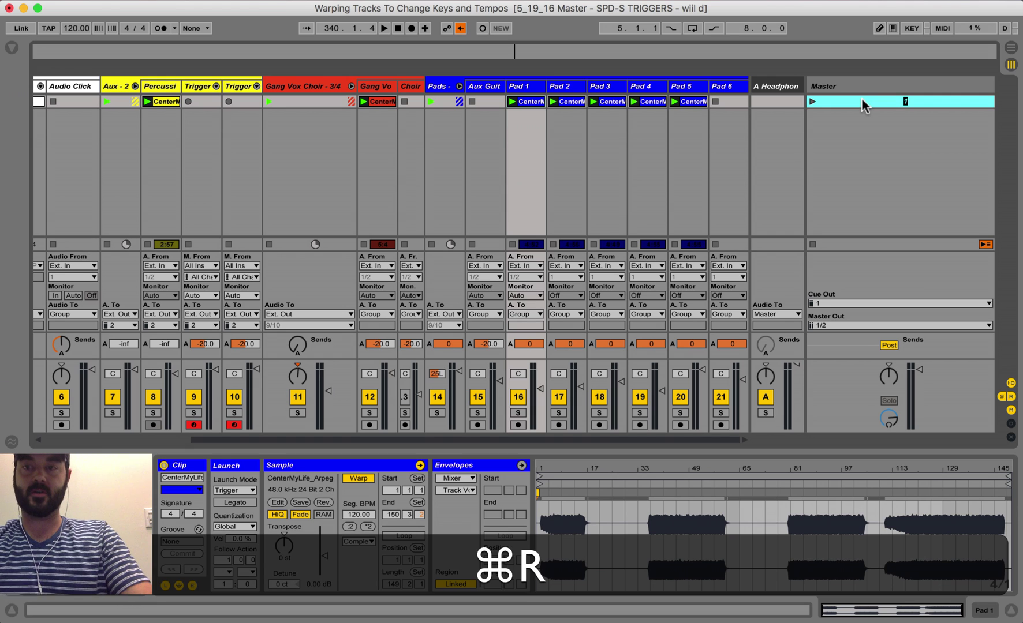
{"action": "type", "text": "Center My"}
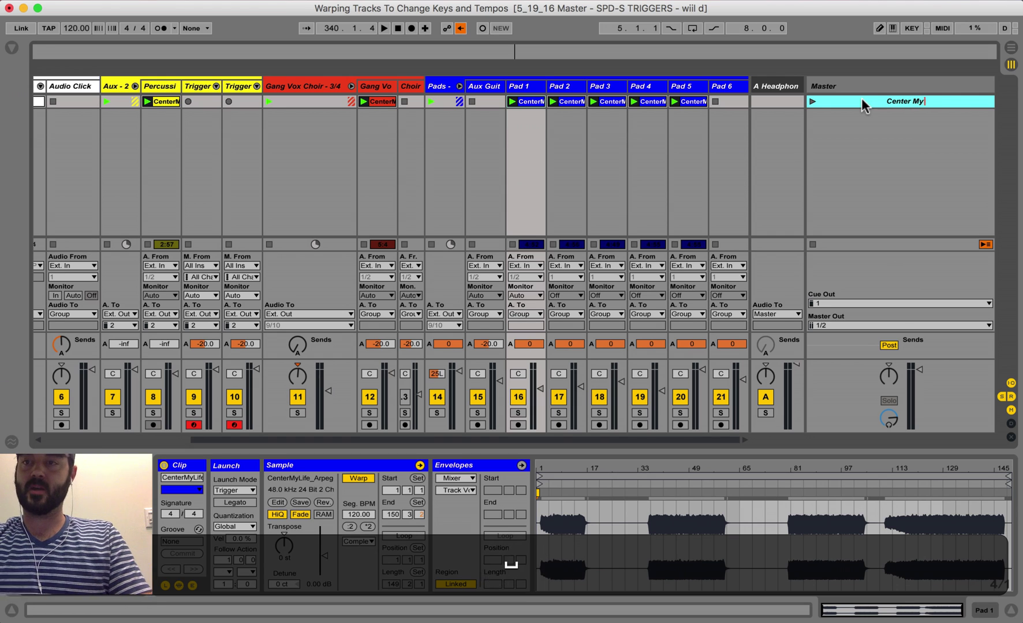
{"action": "type", "text": " Life 7"}
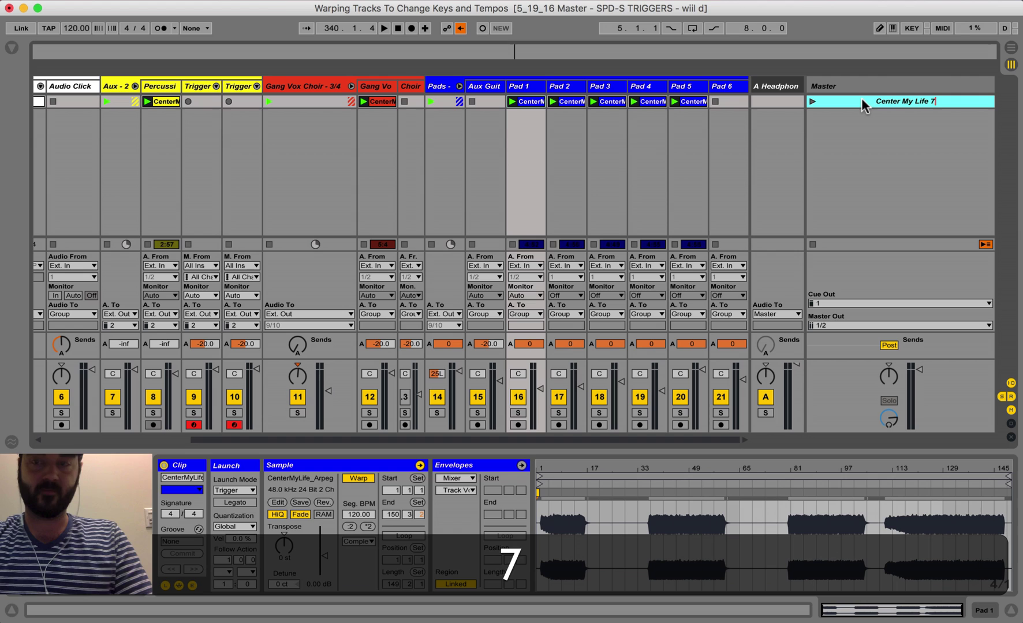
{"action": "type", "text": "1 BPM"}
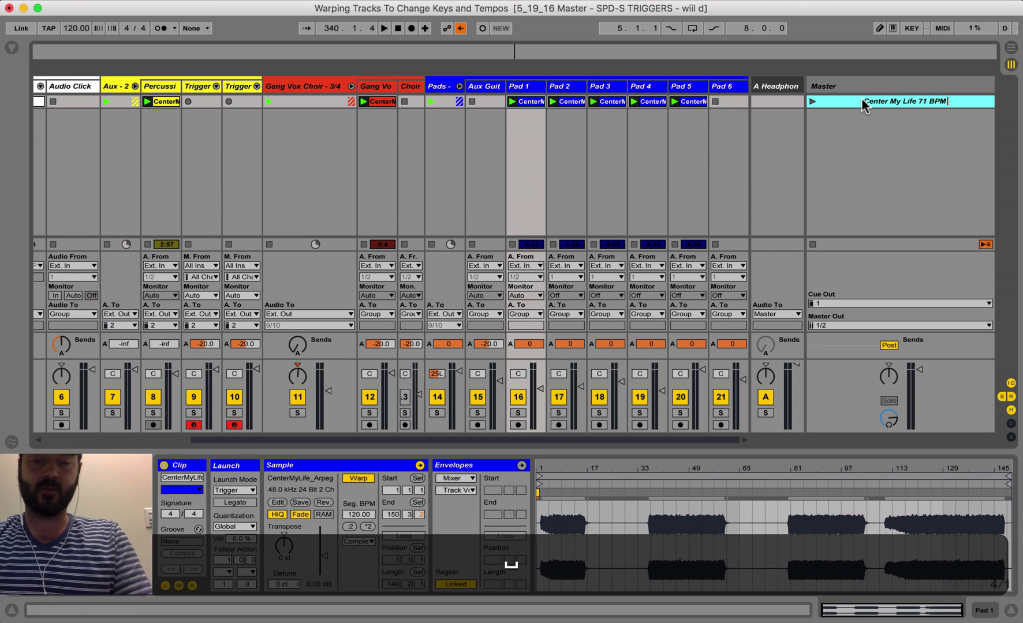
{"action": "type", "text": " 4/4"}
{"action": "key", "text": "Return"}
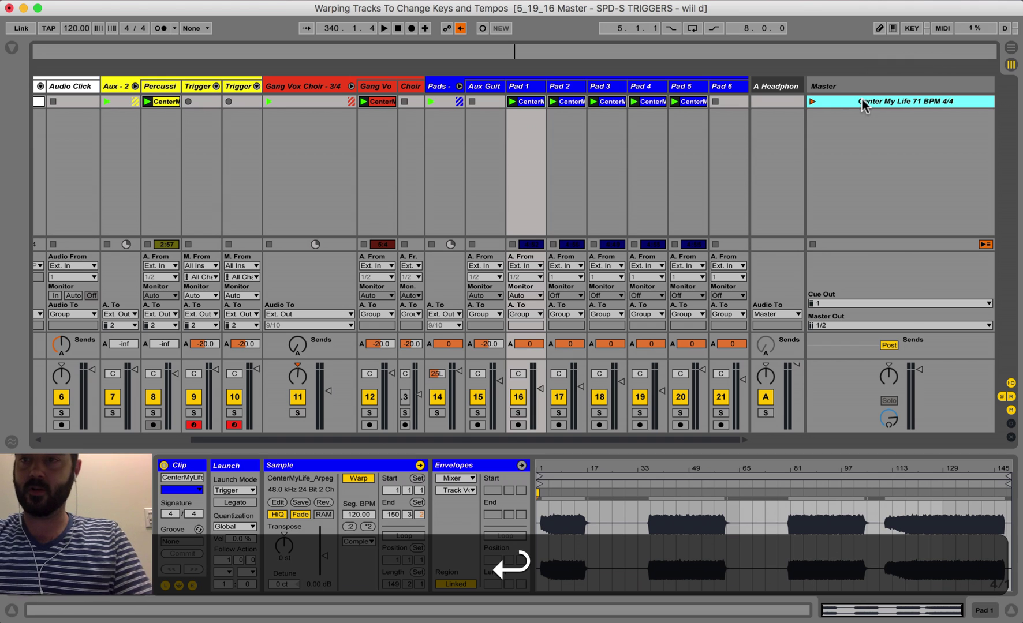
{"action": "left_click", "coordinate": [813, 104]}
{"action": "left_click", "coordinate": [828, 105]}
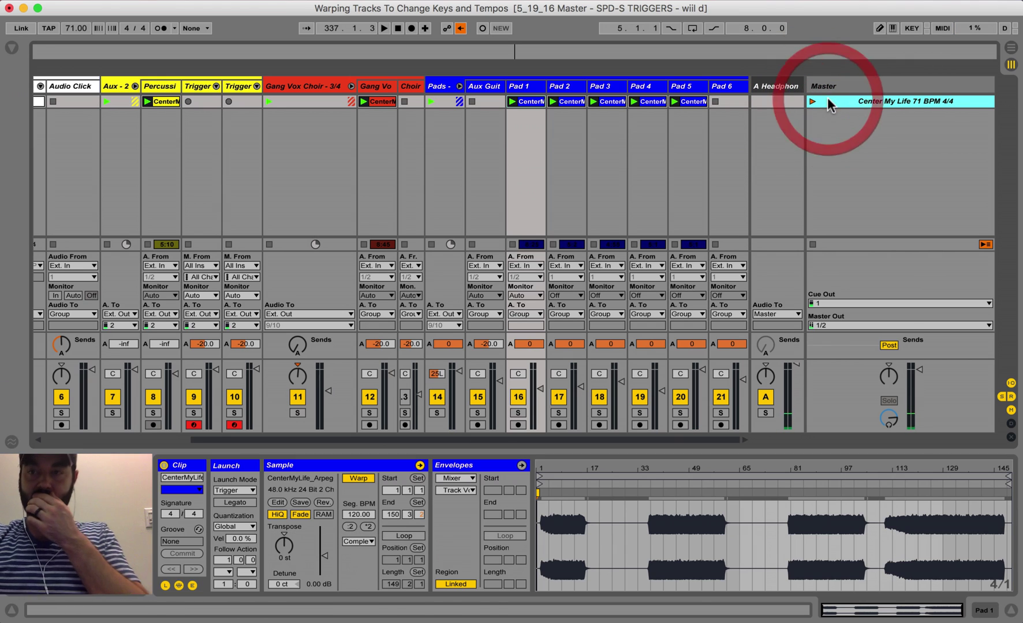
{"action": "left_click", "coordinate": [914, 102]}
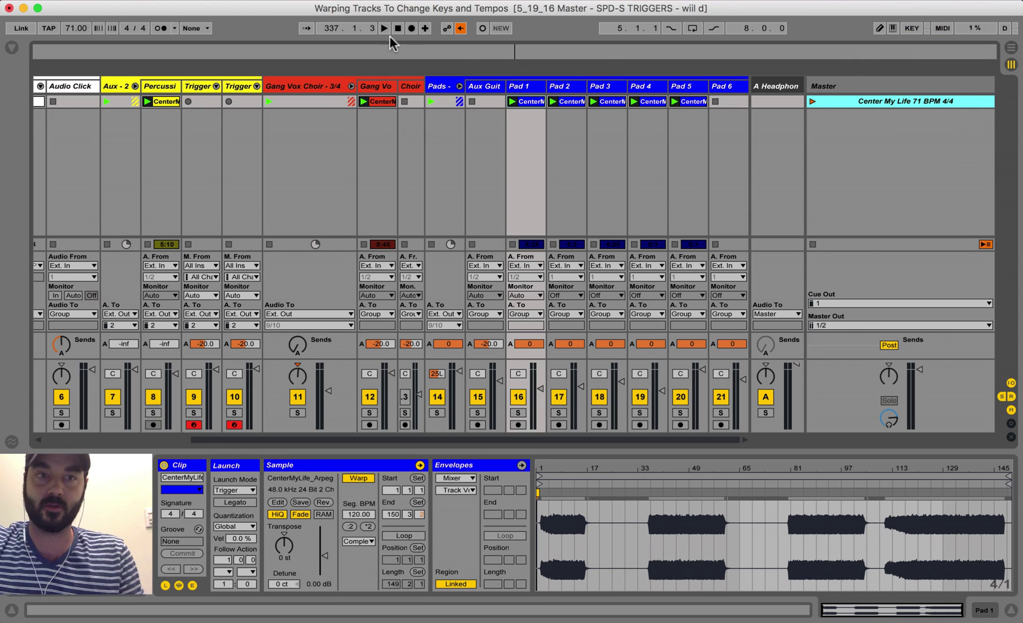
{"action": "left_click", "coordinate": [861, 101]}
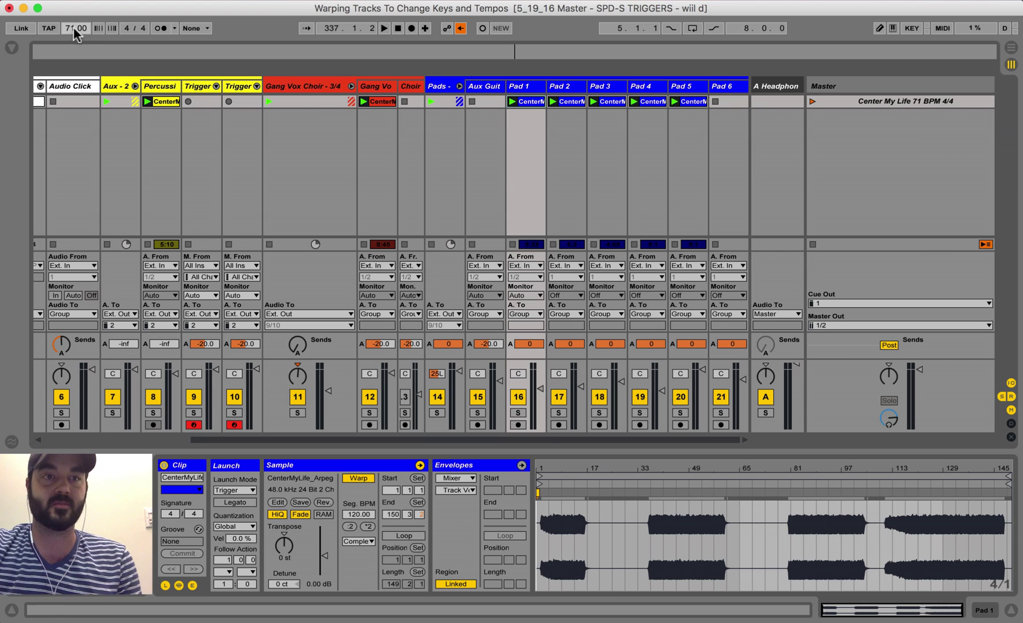
{"action": "left_click", "coordinate": [844, 103]}
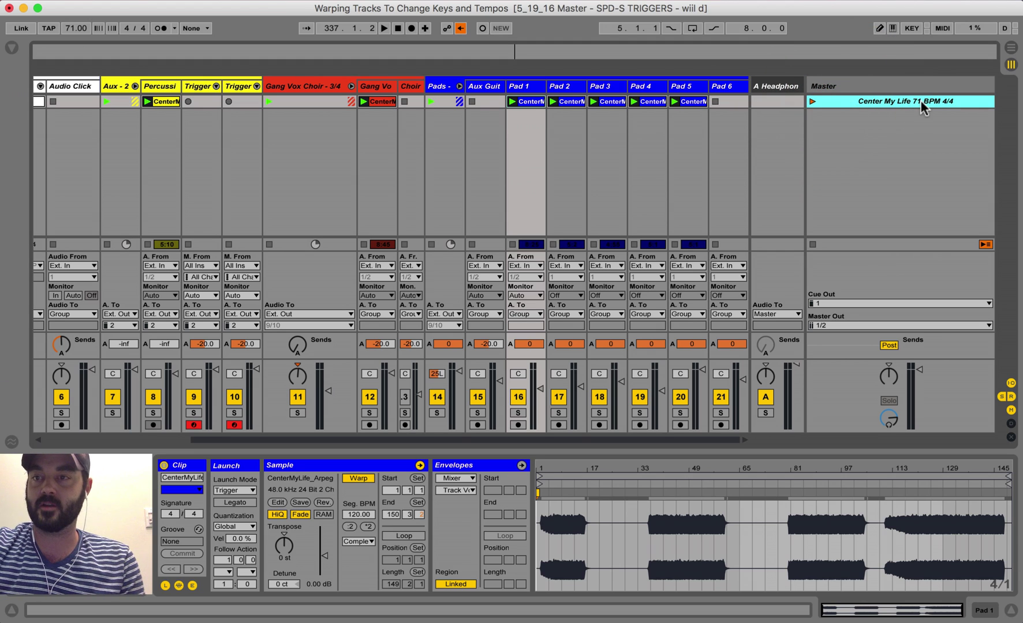
{"action": "left_click", "coordinate": [524, 101]}
- Re-warp the Pad 1 clip at 71 BPM, keeping the Complex warp mode
{"action": "left_click", "coordinate": [367, 481]}
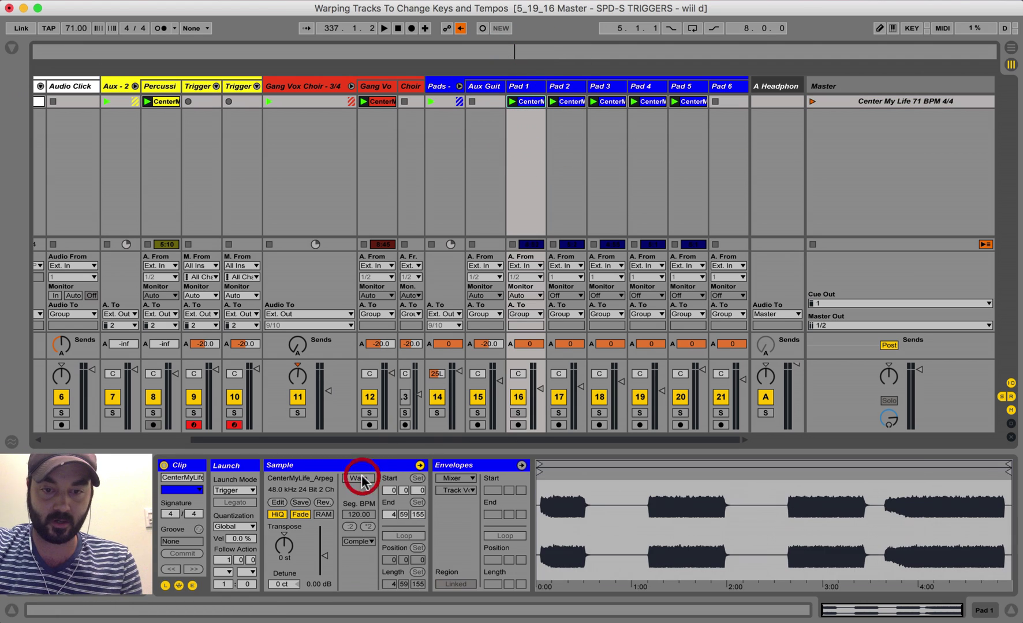
{"action": "left_click", "coordinate": [367, 481]}
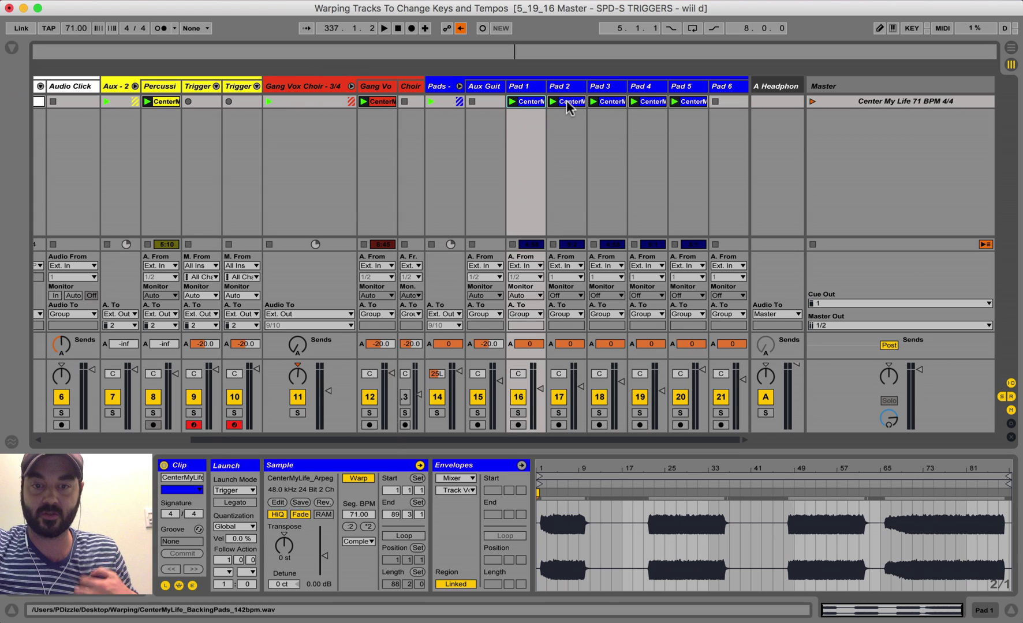
{"action": "left_click", "coordinate": [358, 543]}
{"action": "left_click", "coordinate": [361, 542]}
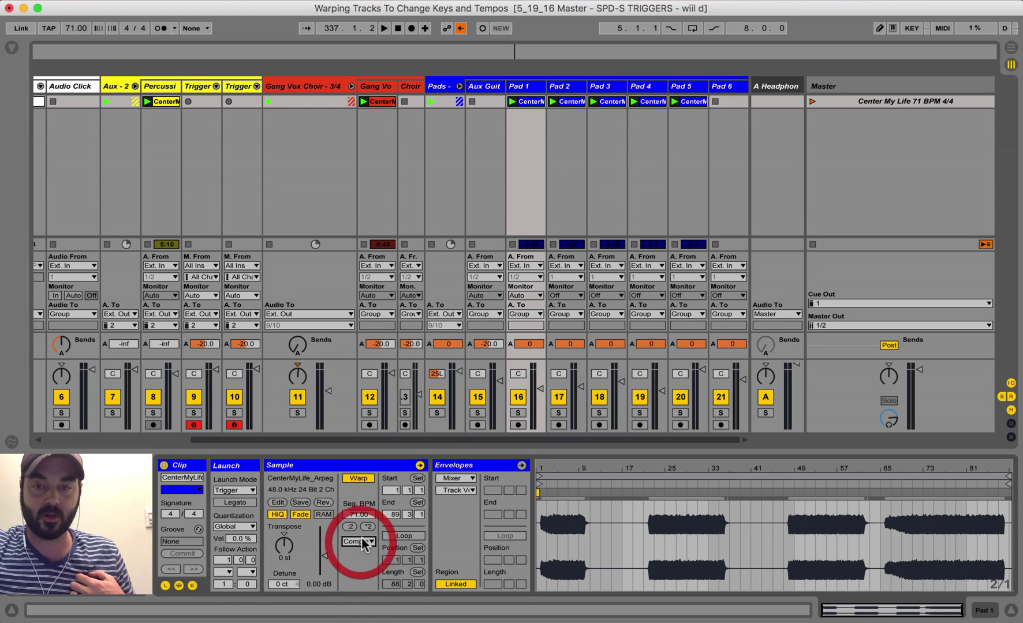
- Turn on warping for the Pad 3, Pad 4 and Pad 5 clips
{"action": "left_click", "coordinate": [611, 102]}
{"action": "left_click", "coordinate": [359, 478]}
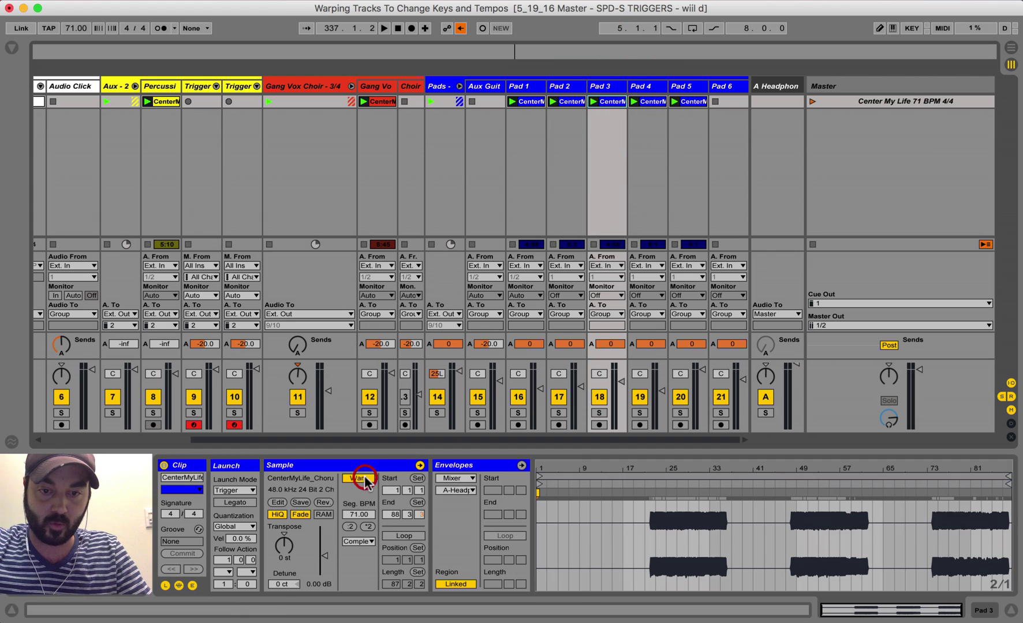
{"action": "left_click", "coordinate": [648, 102]}
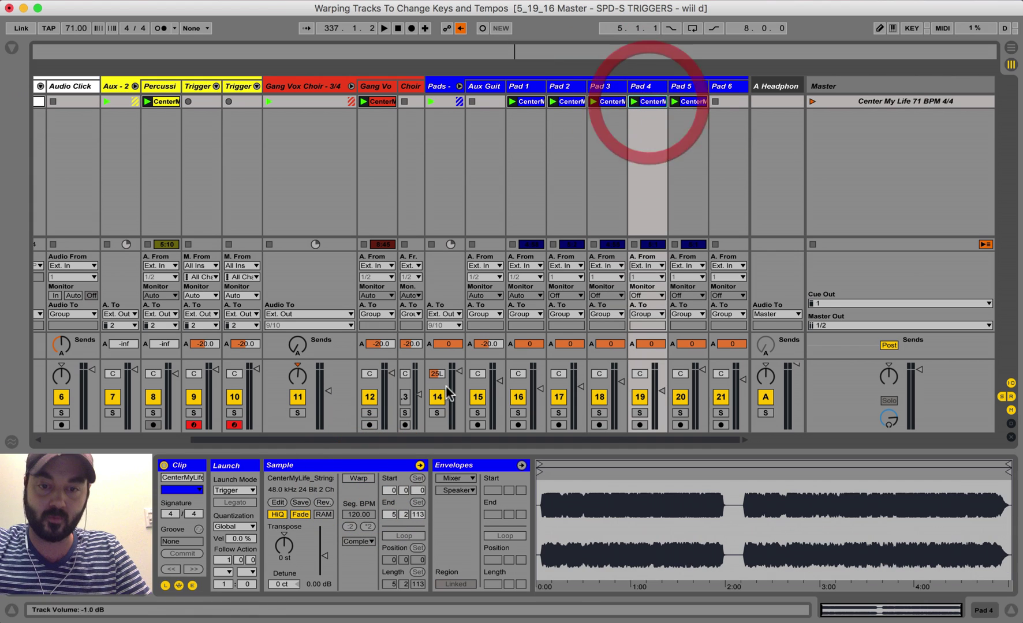
{"action": "left_click", "coordinate": [358, 478]}
{"action": "left_click", "coordinate": [686, 102]}
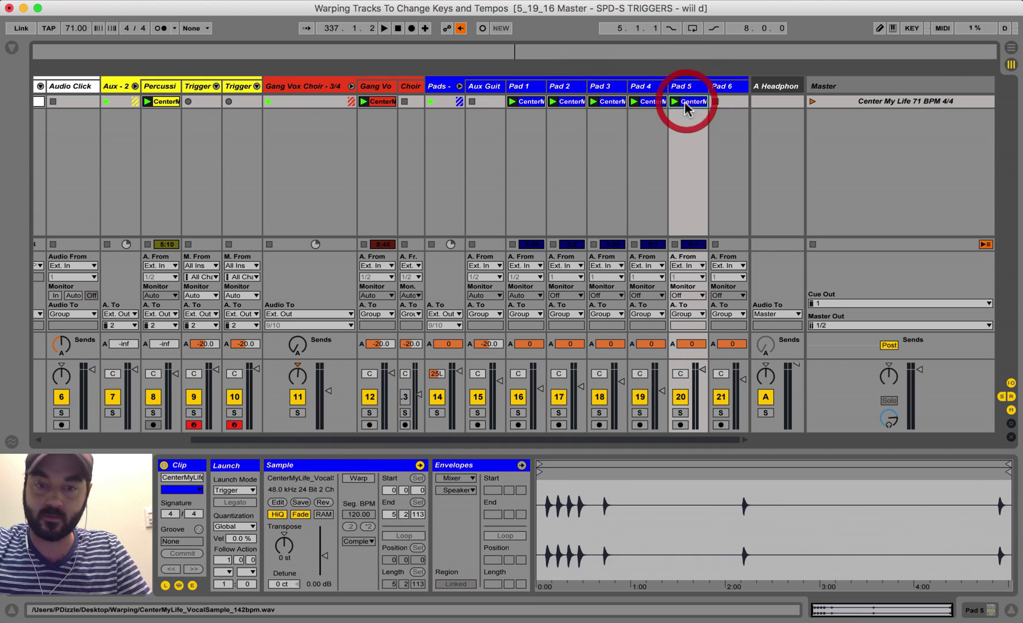
{"action": "left_click", "coordinate": [359, 478]}
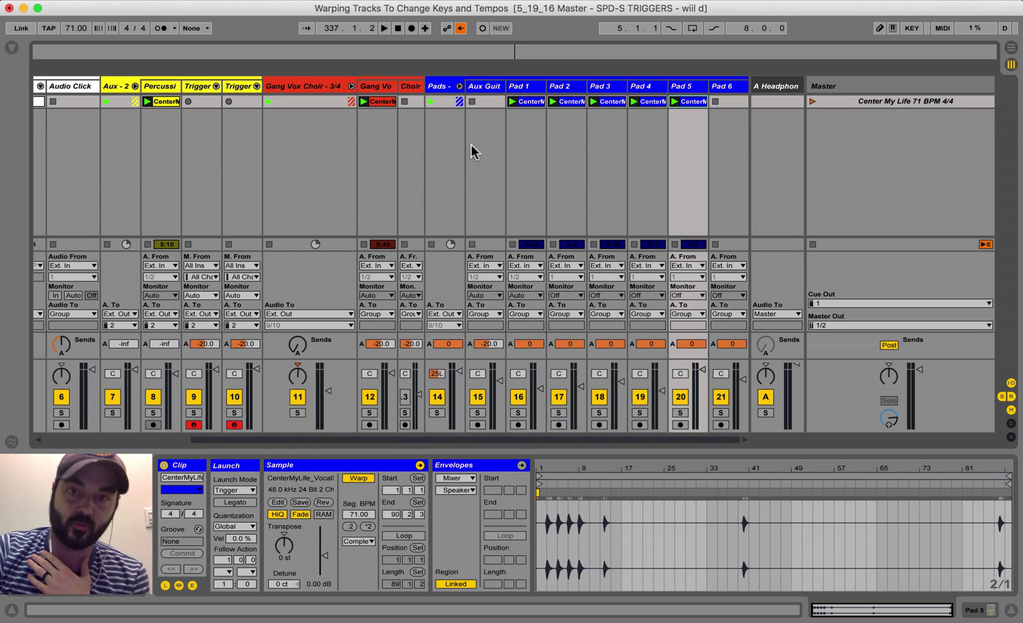
- Select and launch the 'Center My Life 71 BPM 4/4' scene to hear the warped stems
{"action": "left_click", "coordinate": [848, 101]}
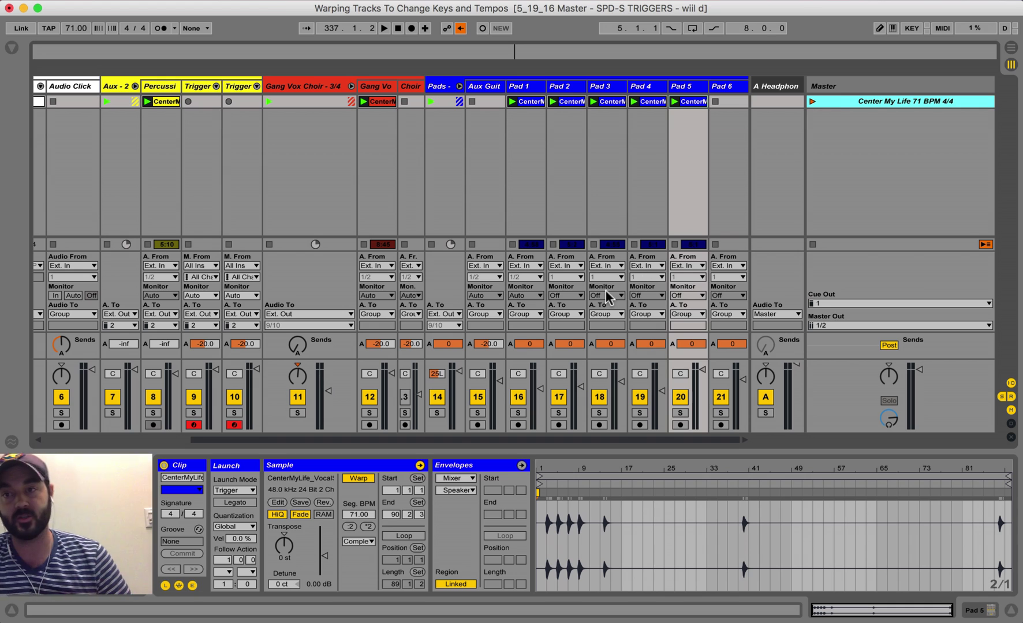
{"action": "left_click", "coordinate": [811, 100]}
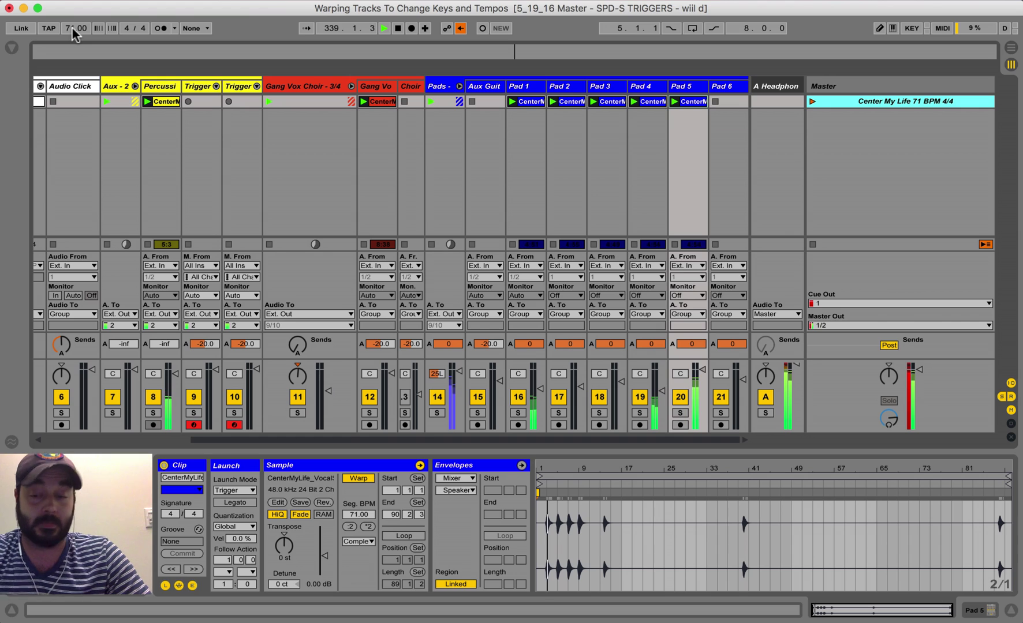
- Pull down the Pad 5 fader, try a slower tempo, then undo back to 71 BPM
{"action": "left_click", "coordinate": [703, 369]}
{"action": "left_click_drag", "start_coordinate": [702, 386], "coordinate": [702, 401]}
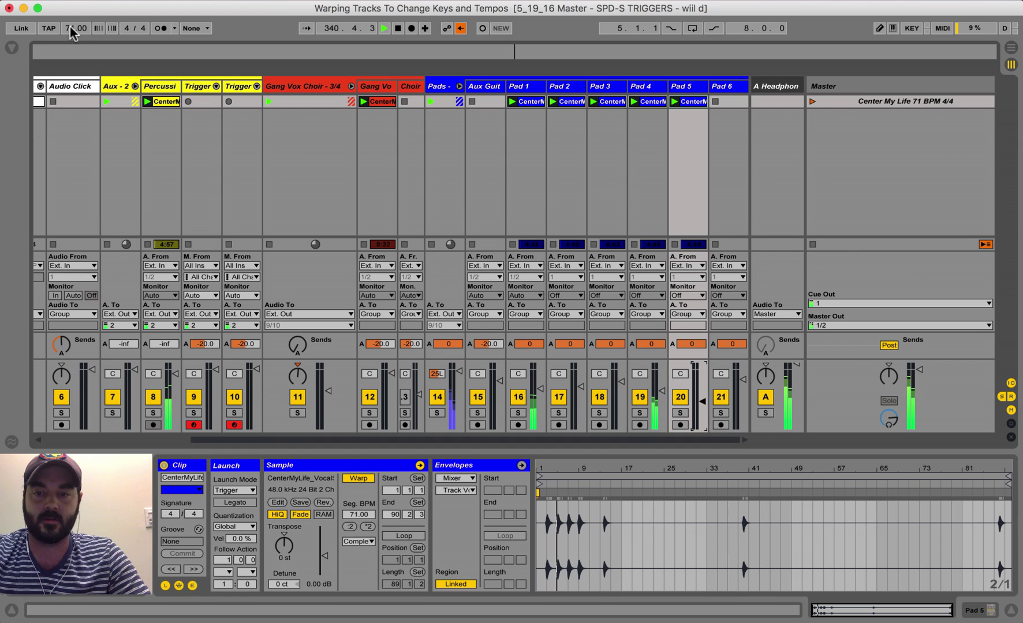
{"action": "left_click_drag", "start_coordinate": [70, 27], "coordinate": [70, 40]}
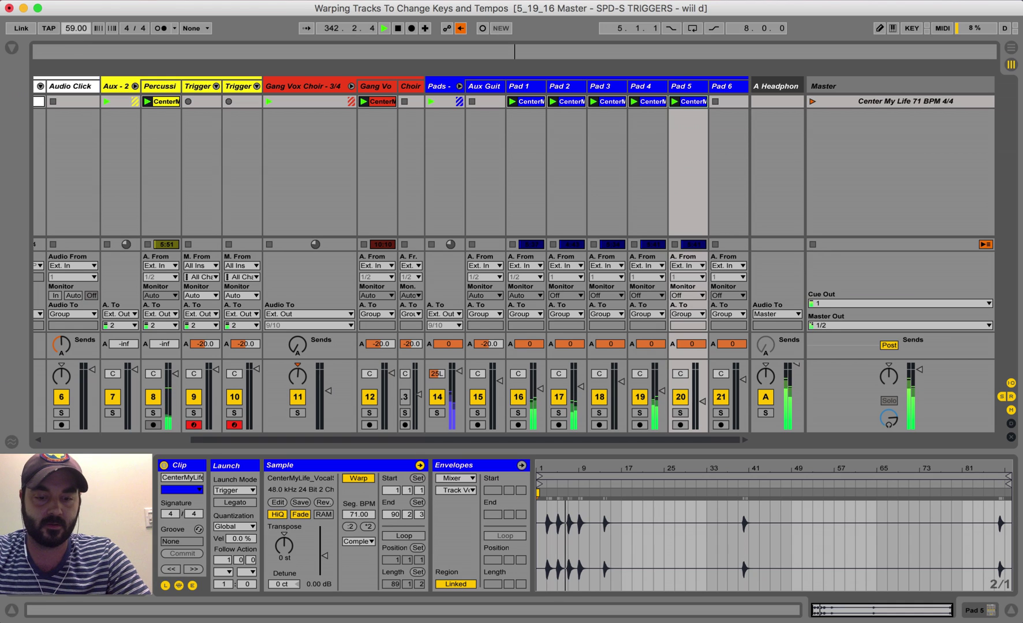
{"action": "key", "text": "super+z"}
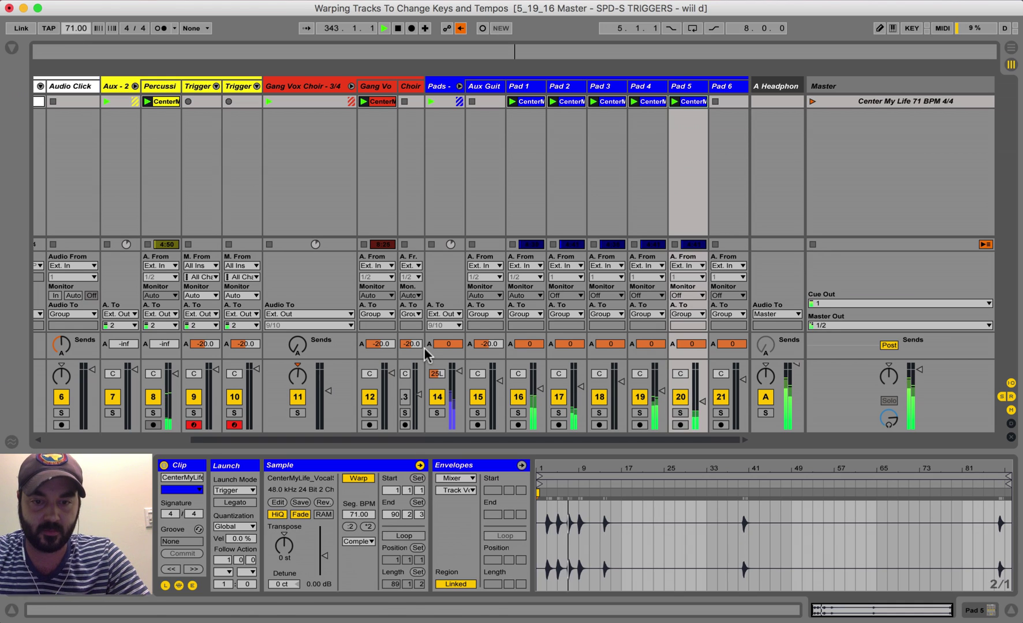
- Select the six stem clips from Gang Vox to Pad 6, leaving Percussion out
{"action": "left_click", "coordinate": [688, 102], "text": "shift"}
{"action": "left_click", "coordinate": [542, 103], "text": "shift"}
{"action": "left_click", "coordinate": [372, 102], "text": "shift"}
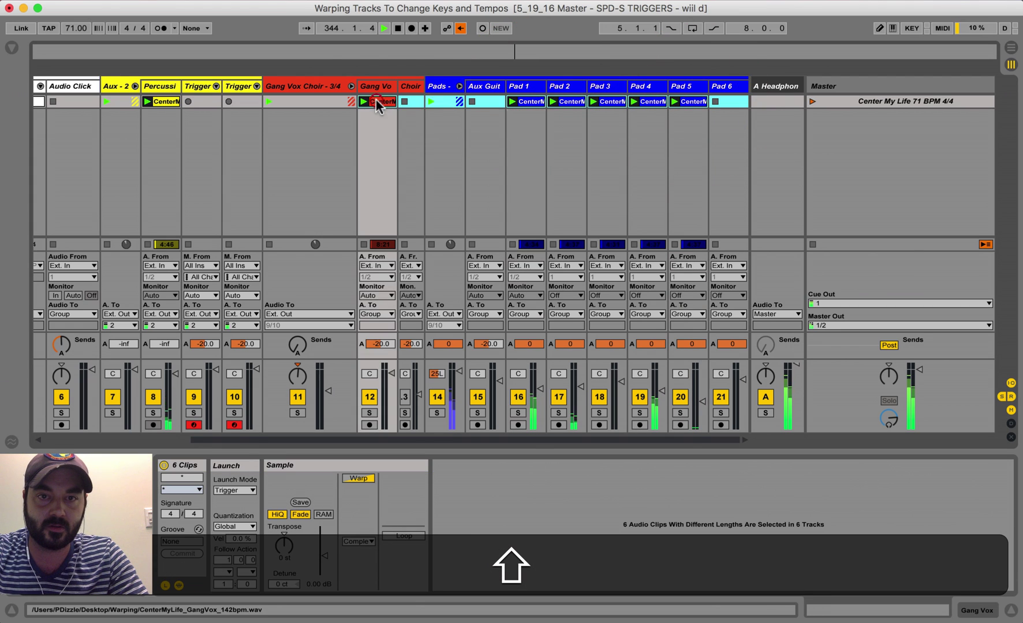
{"action": "left_click", "coordinate": [159, 102], "text": "shift"}
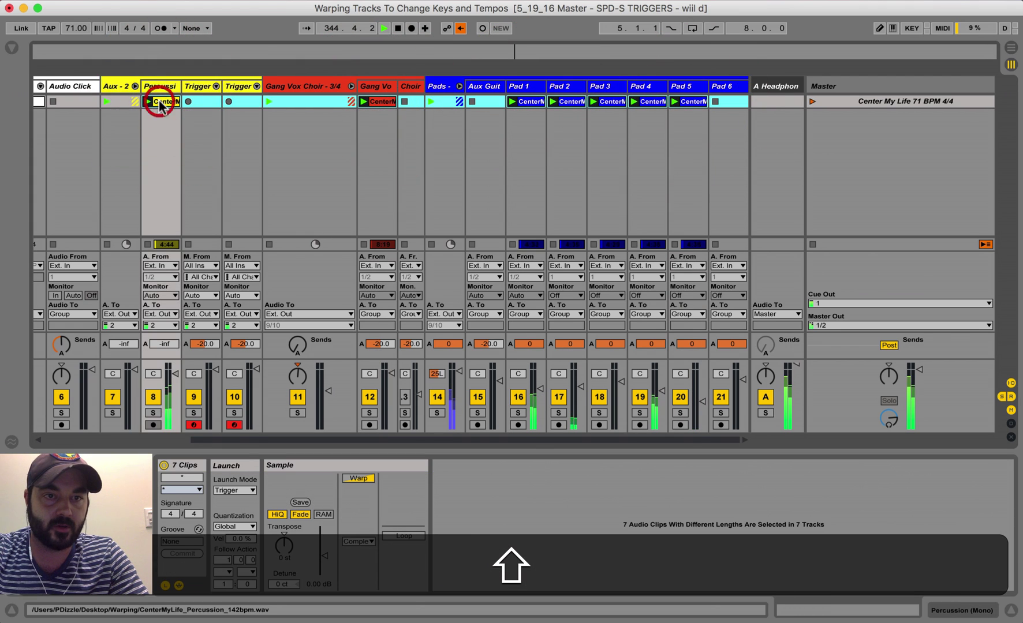
{"action": "left_click", "coordinate": [160, 103], "text": "super"}
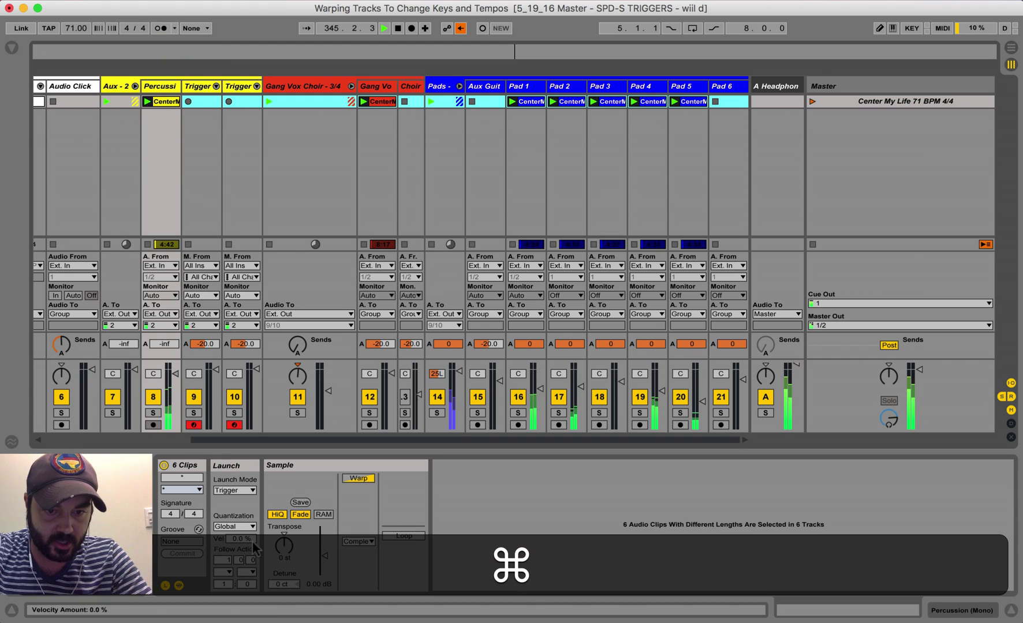
- Transpose the selected clips to -1 st and stop playback
{"action": "left_click", "coordinate": [284, 545]}
{"action": "key", "text": "Down"}
{"action": "key", "text": "Down"}
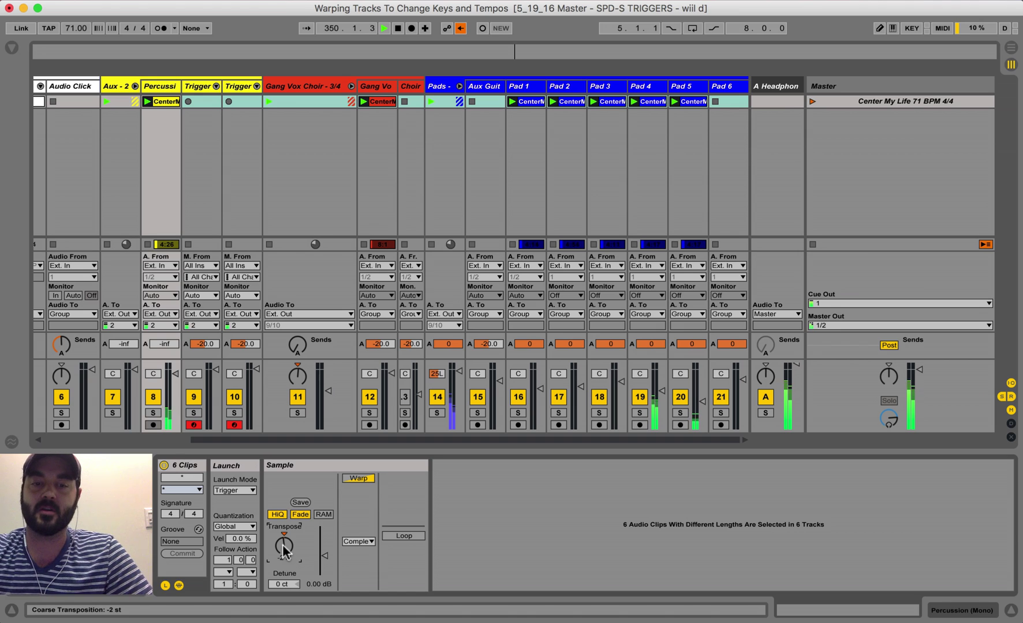
{"action": "key", "text": "space"}
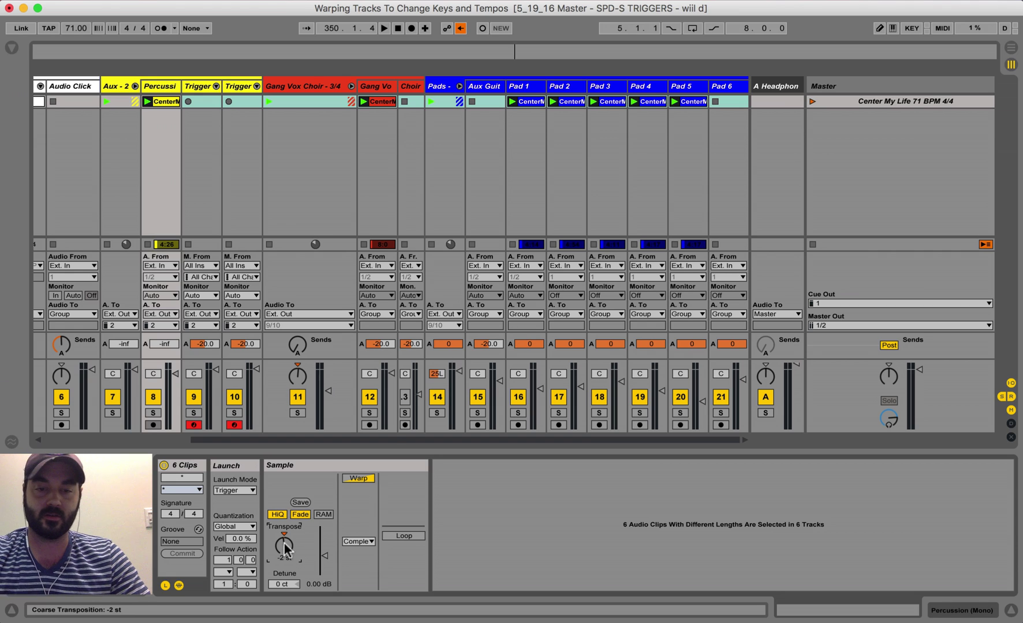
{"action": "key", "text": "Up"}
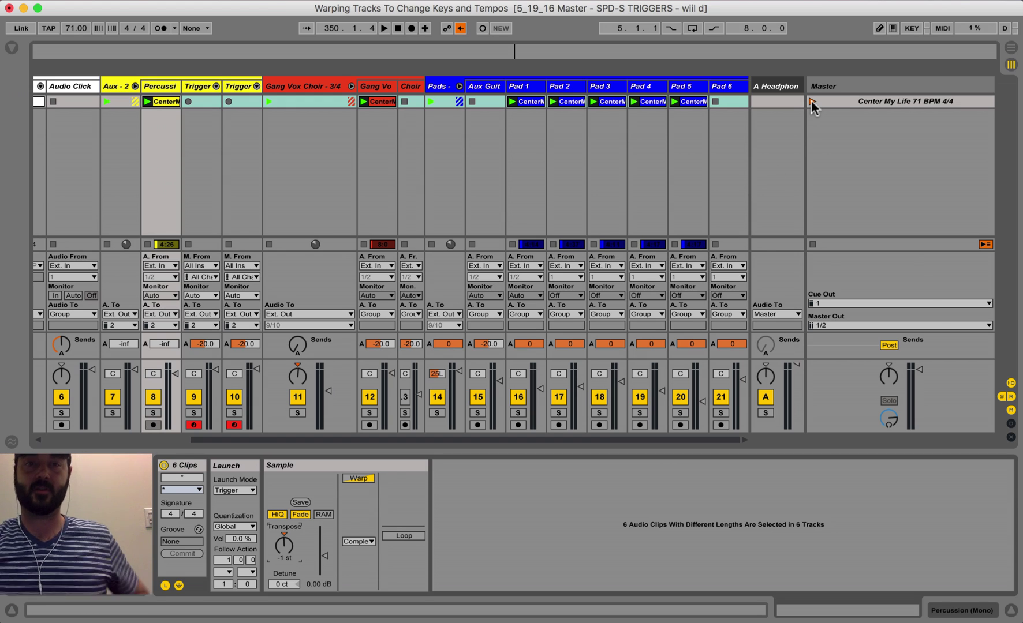
- With the audio engine off, check the Pad 1 to Pad 4 clip settings, then re-enable it
{"action": "left_click", "coordinate": [839, 101]}
{"action": "left_click", "coordinate": [975, 31]}
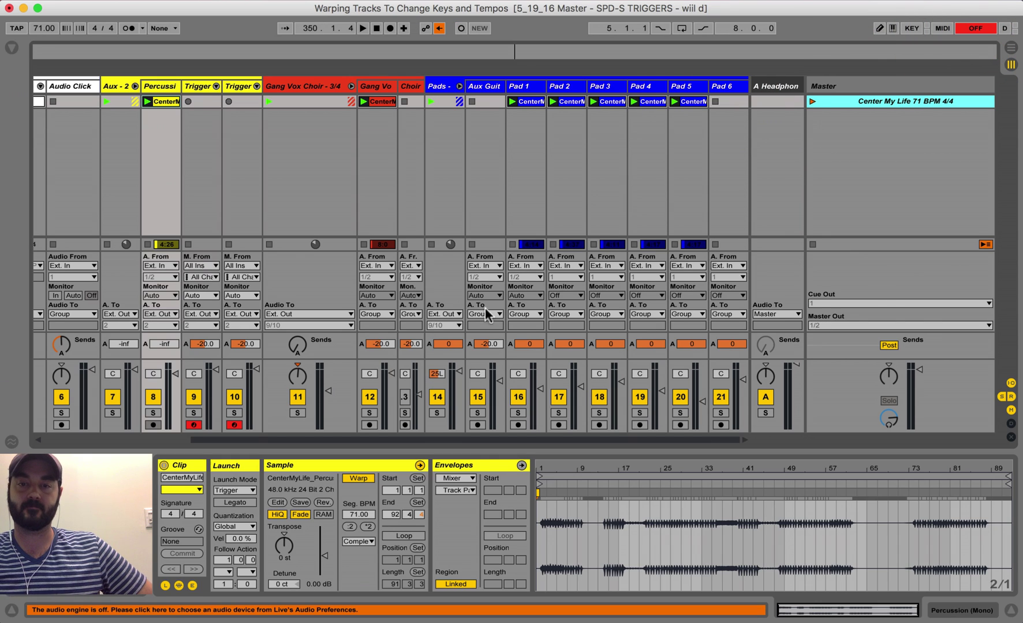
{"action": "left_click", "coordinate": [528, 102]}
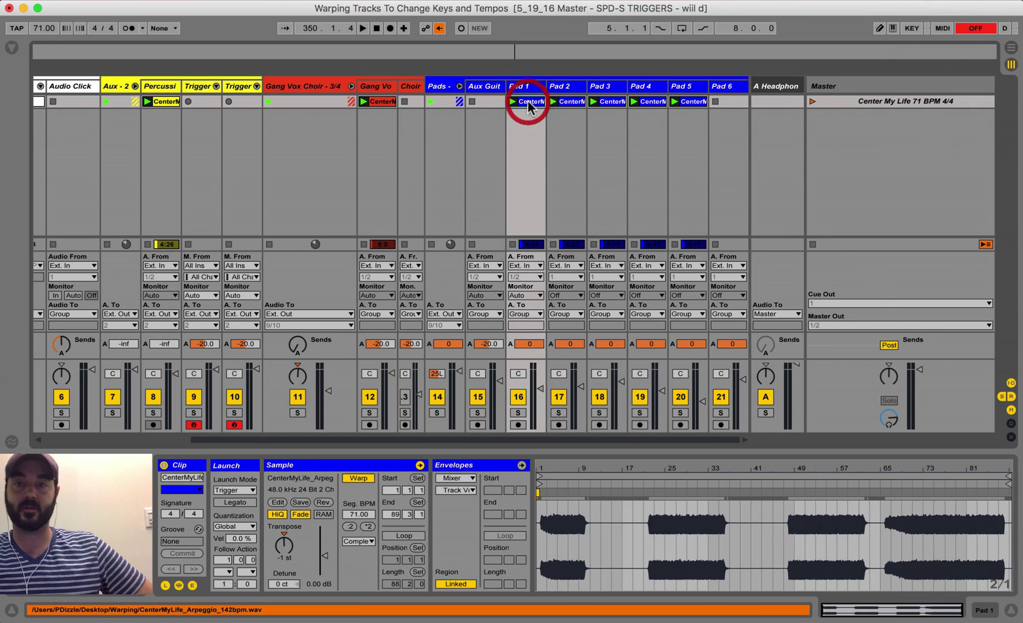
{"action": "left_click", "coordinate": [569, 102]}
{"action": "left_click", "coordinate": [617, 101]}
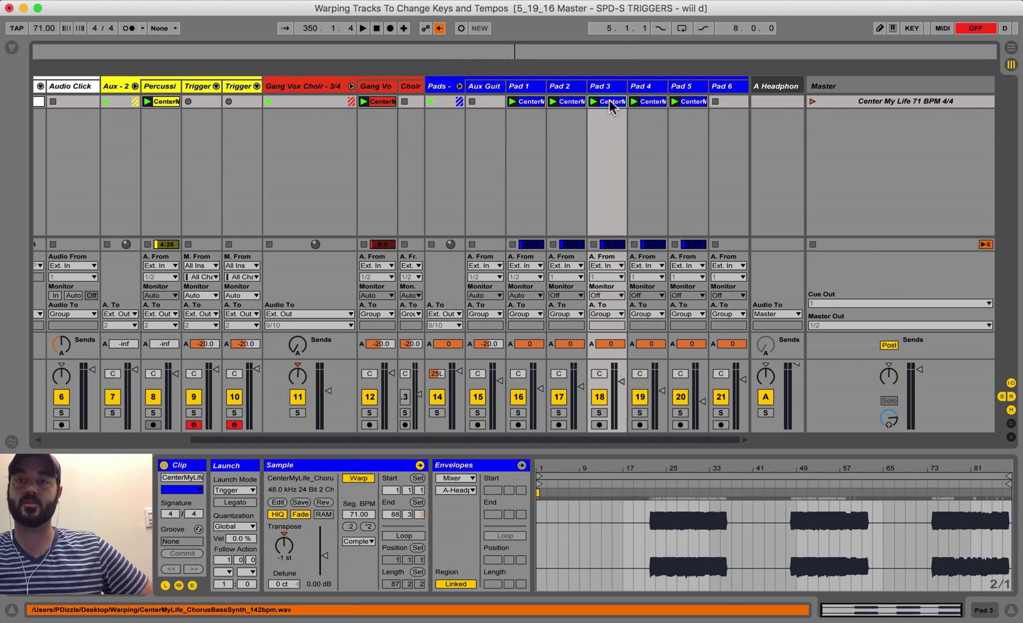
{"action": "left_click", "coordinate": [645, 101]}
{"action": "left_click", "coordinate": [966, 30]}
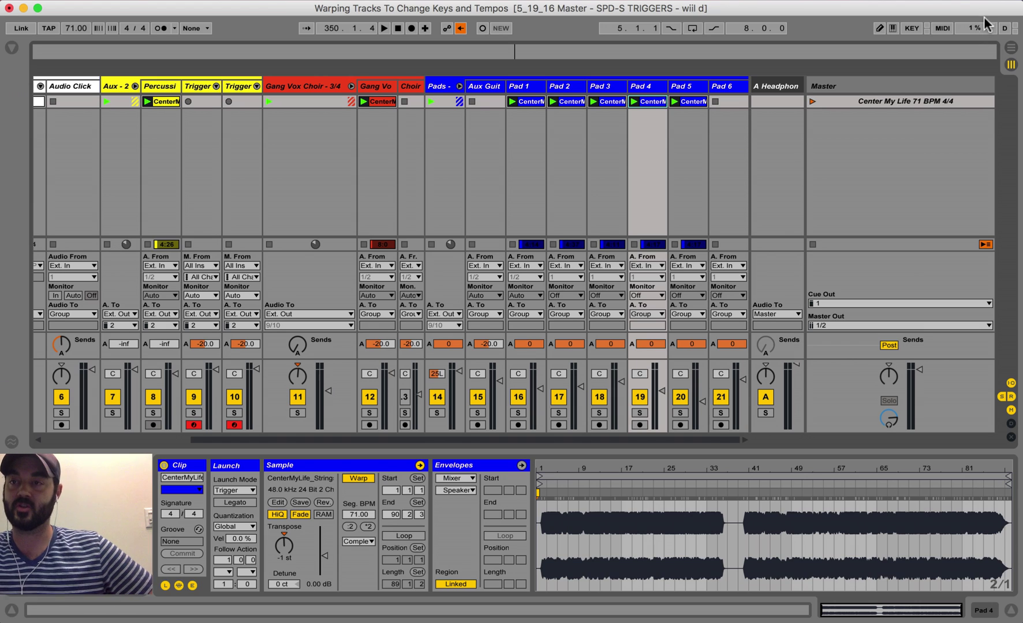
- Replay the Center My Life 71 BPM scene, stop it, and show the Pad 1 arpeggio clip
{"action": "left_click", "coordinate": [812, 101]}
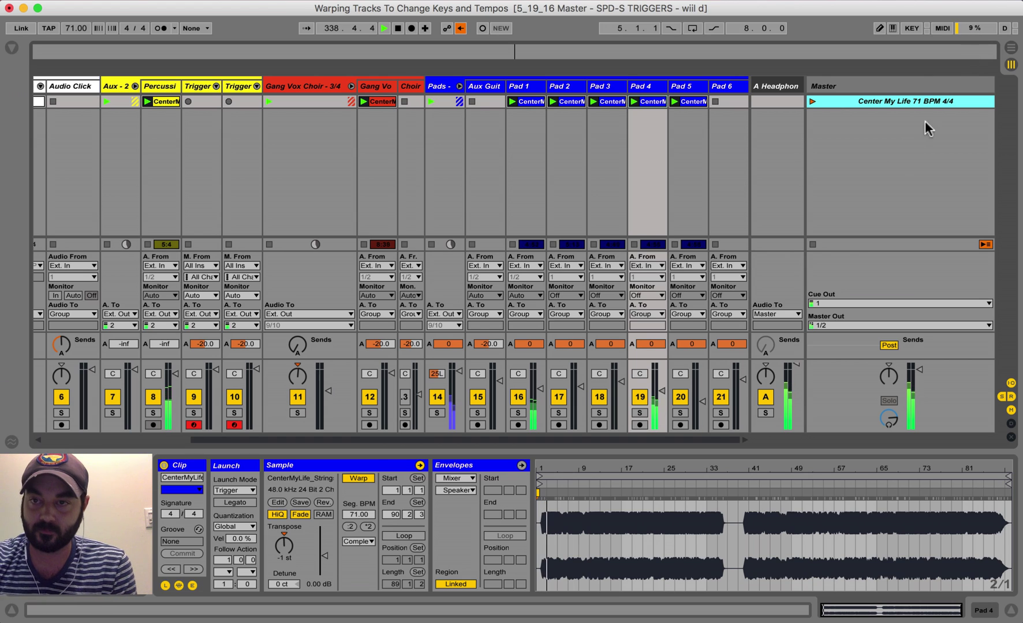
{"action": "key", "text": "space"}
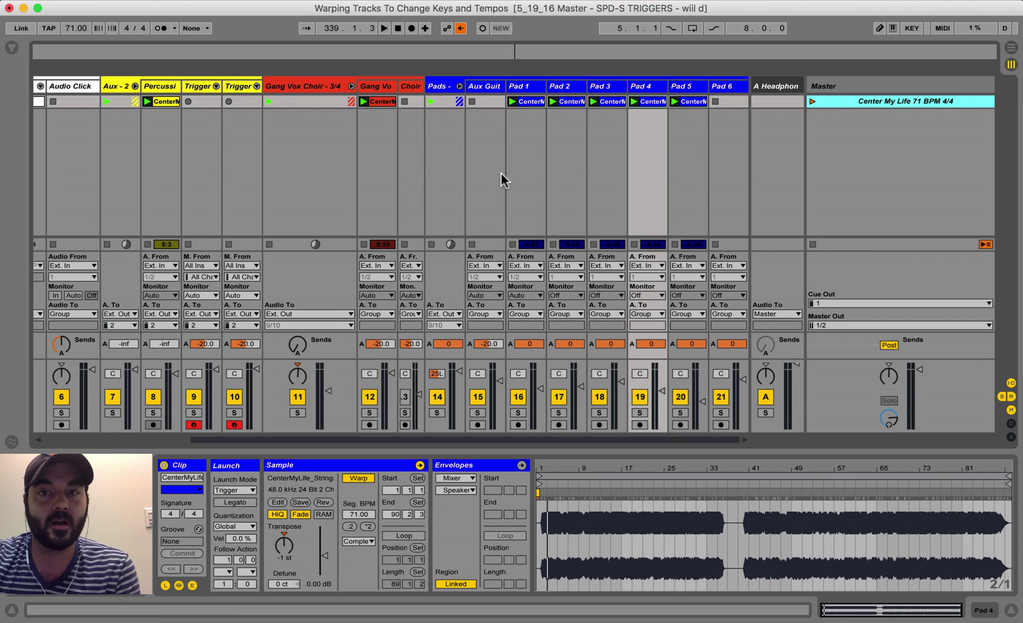
{"action": "scroll", "coordinate": [501, 173], "scroll_direction": "left", "scroll_amount": 3}
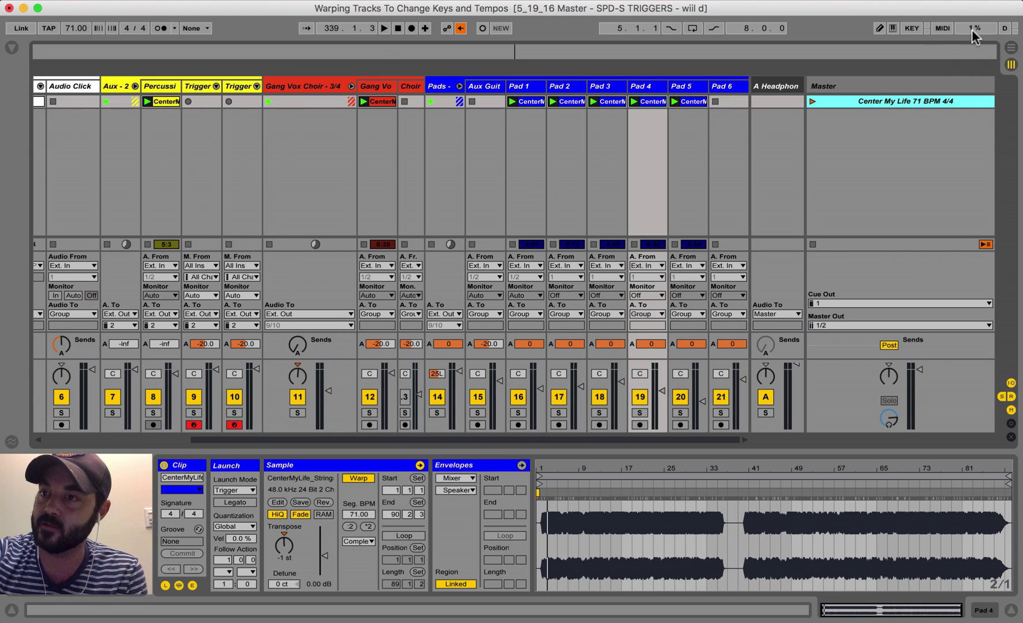
{"action": "left_click", "coordinate": [973, 30]}
{"action": "left_click", "coordinate": [973, 30]}
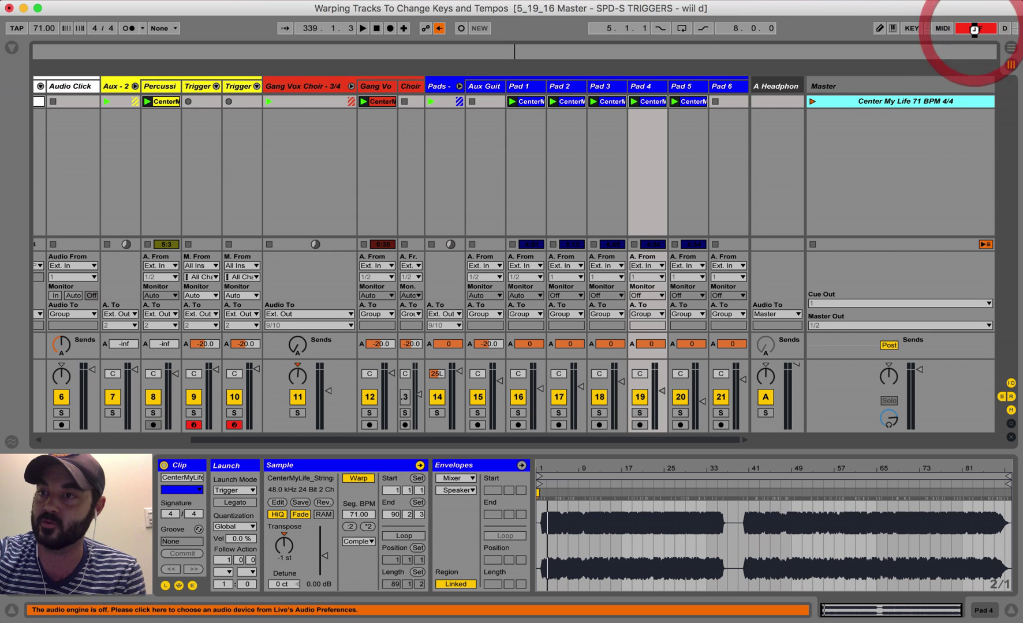
{"action": "left_click", "coordinate": [525, 103]}
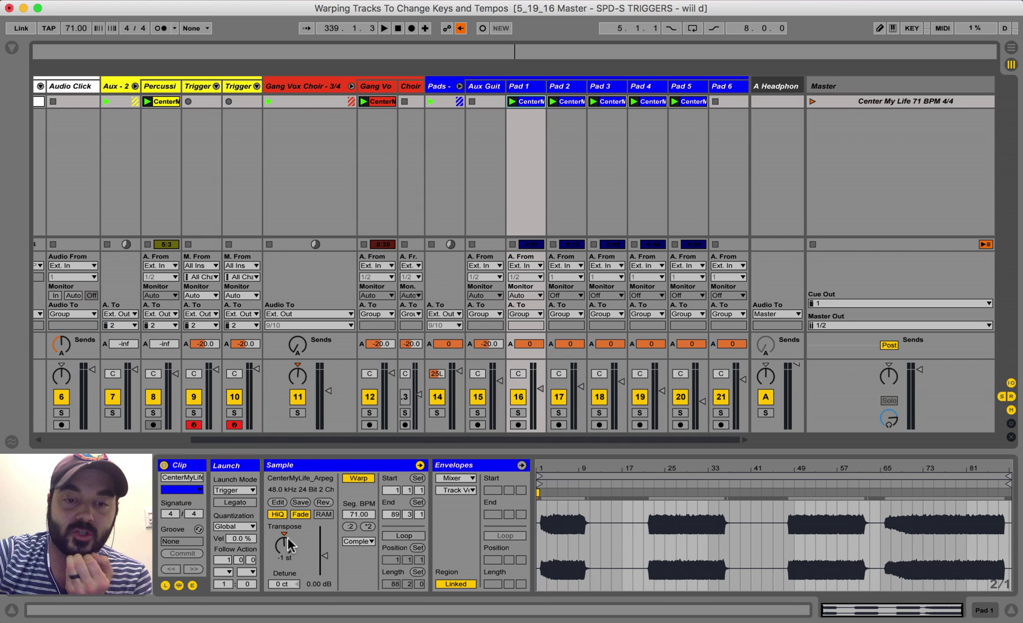
- Transpose the Pad 1 arpeggio clip to -5 st with Complex Pro warping and envelope 122
{"action": "left_click_drag", "start_coordinate": [286, 550], "coordinate": [285, 526]}
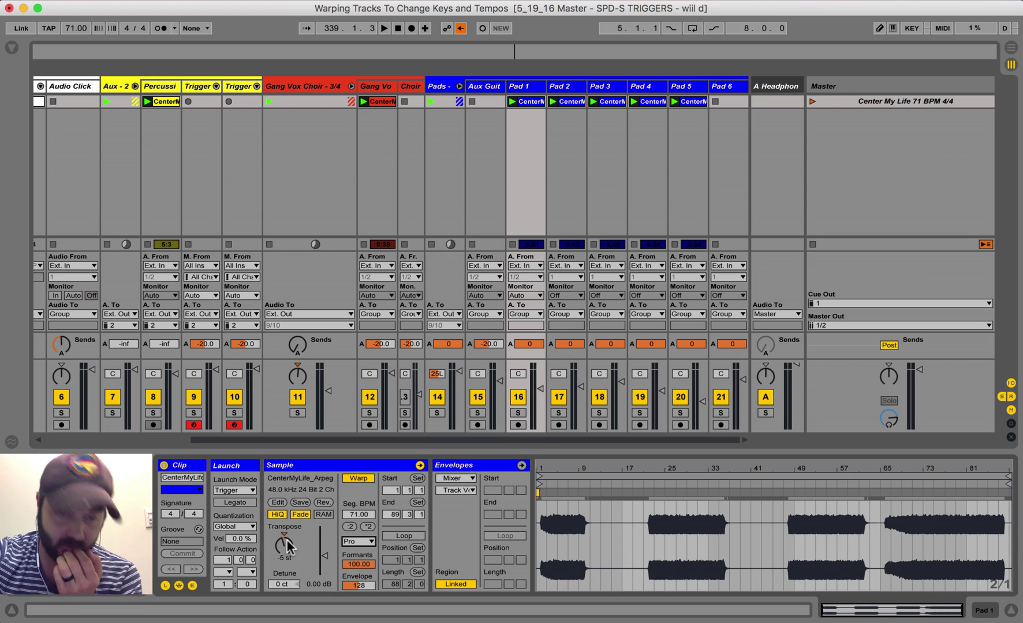
{"action": "left_click_drag", "start_coordinate": [287, 539], "coordinate": [287, 549]}
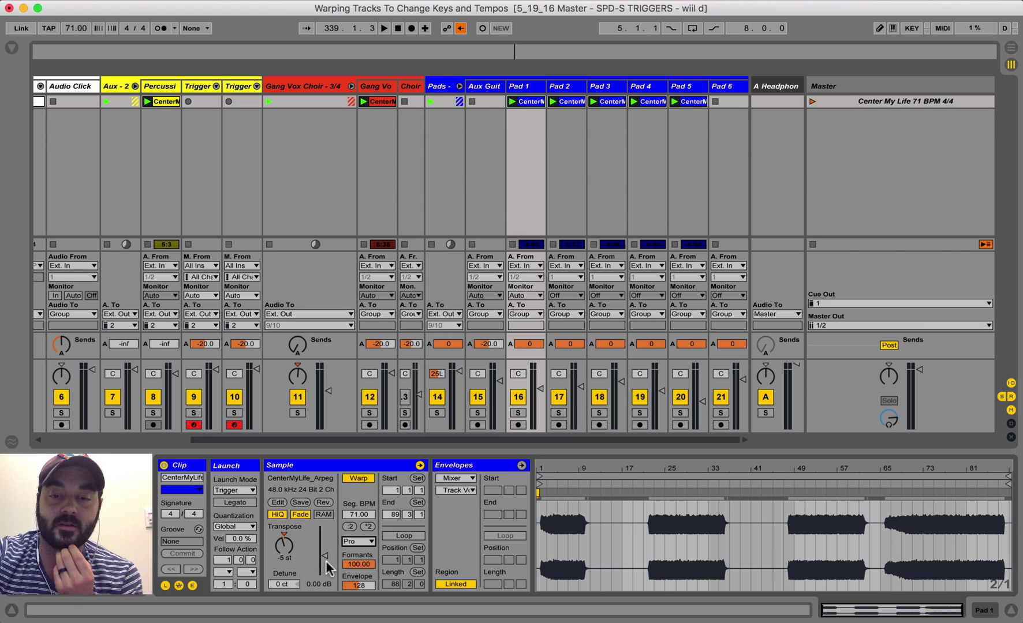
{"action": "left_click", "coordinate": [369, 542]}
{"action": "left_click", "coordinate": [368, 605]}
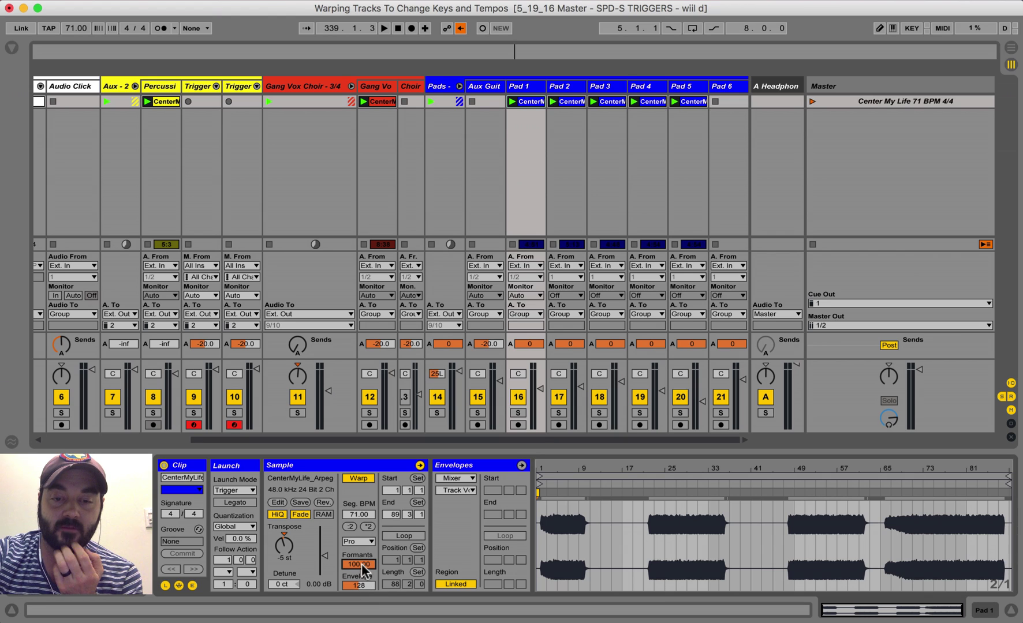
{"action": "left_click", "coordinate": [358, 586]}
{"action": "mouse_move", "coordinate": [358, 586]}
{"action": "left_mouse_down"}
{"action": "mouse_move", "coordinate": [358, 573]}
{"action": "mouse_move", "coordinate": [362, 588]}
{"action": "left_mouse_up"}
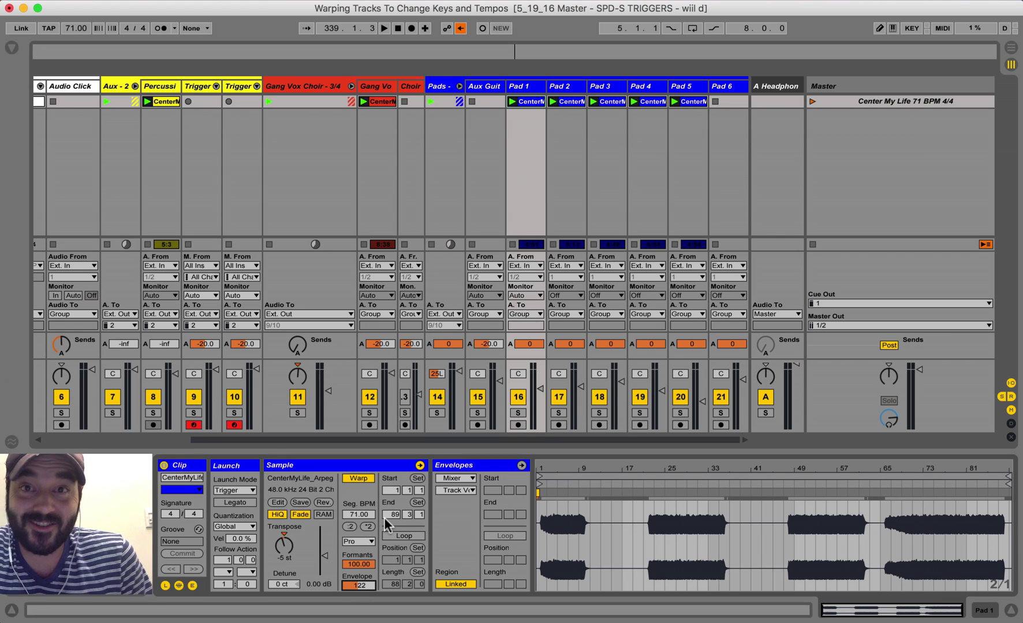
- Select the empty Pad 3, Pad 5, Pad 4, Pad 2 and Pad 1 track slots, clearing the clip selection
{"action": "left_click", "coordinate": [596, 171]}
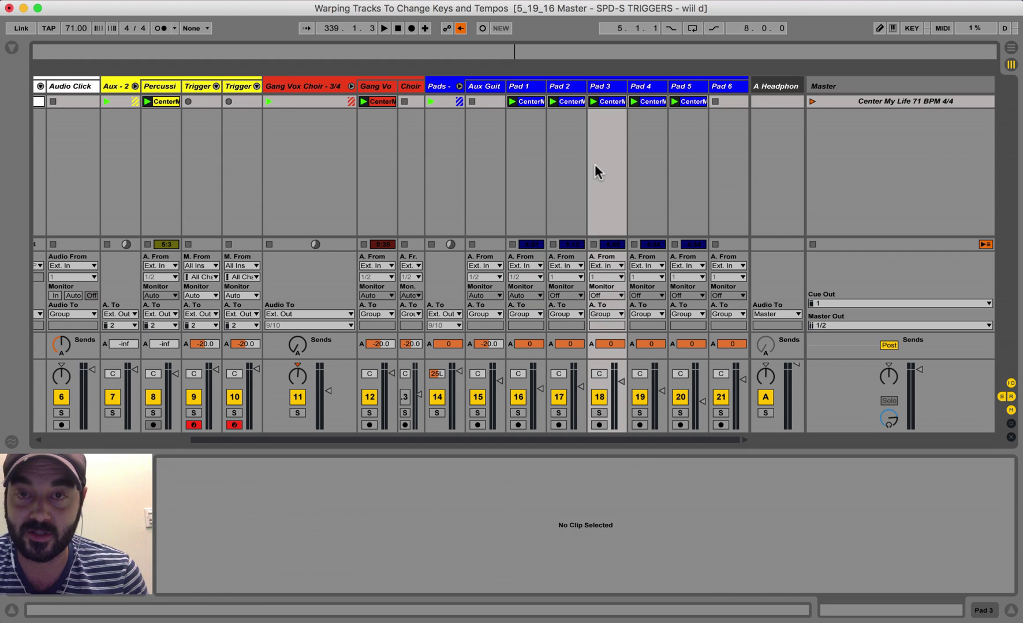
{"action": "left_click", "coordinate": [698, 154]}
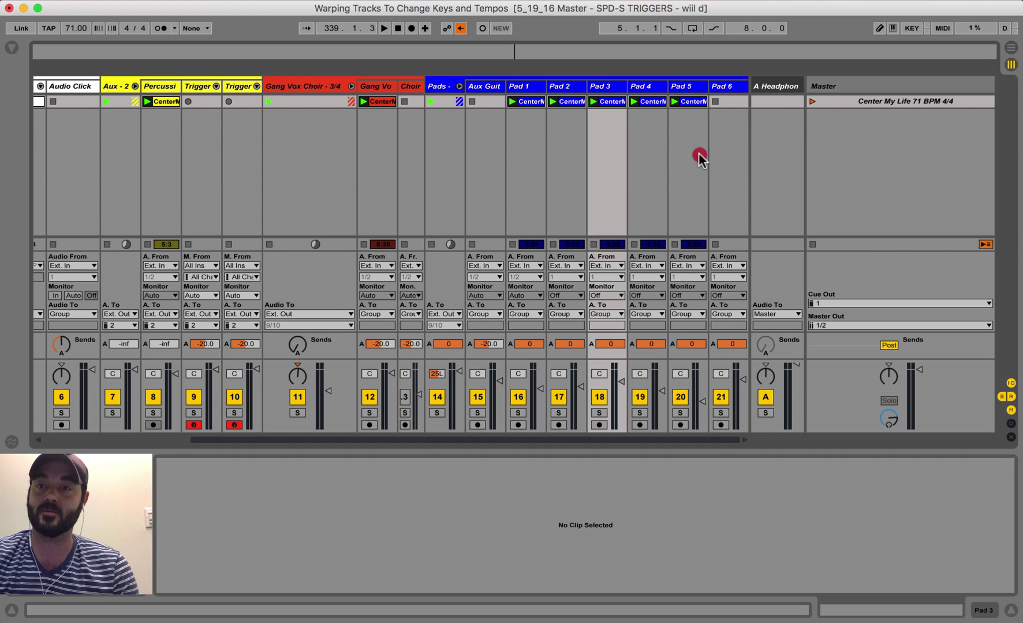
{"action": "left_click", "coordinate": [649, 168]}
{"action": "left_click", "coordinate": [605, 170]}
{"action": "left_click", "coordinate": [563, 173]}
{"action": "left_click", "coordinate": [521, 164]}
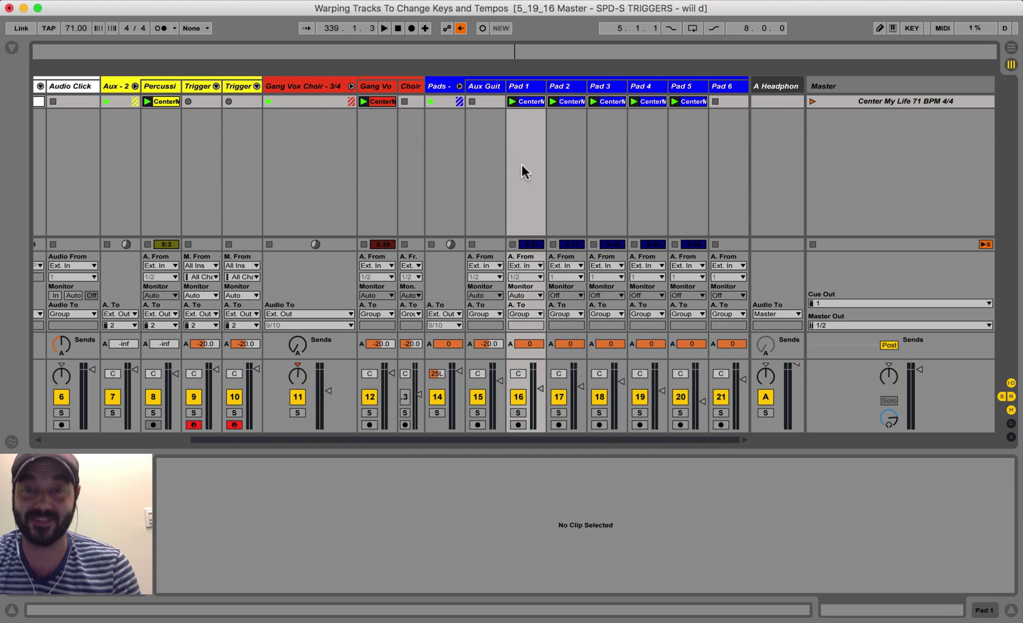